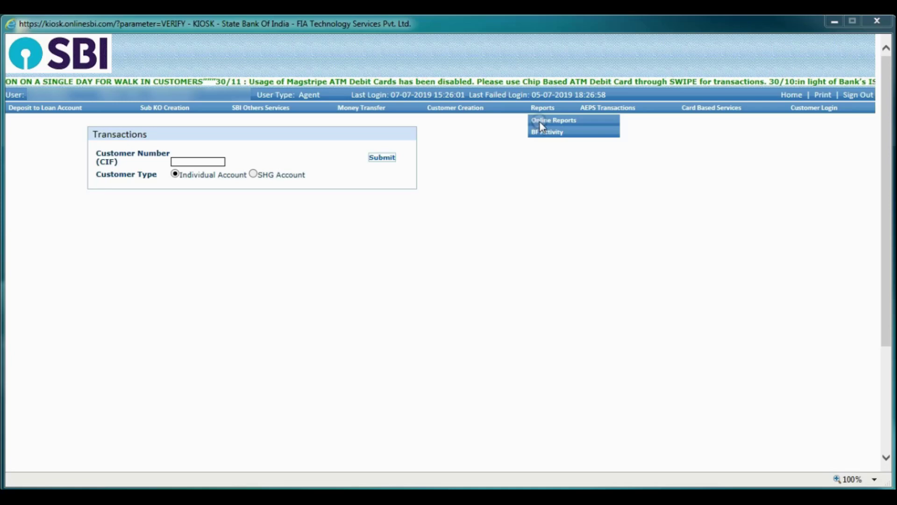
# Open the online report portal and go to the YONO Cash drivers download page.
pyautogui.click(539, 122)
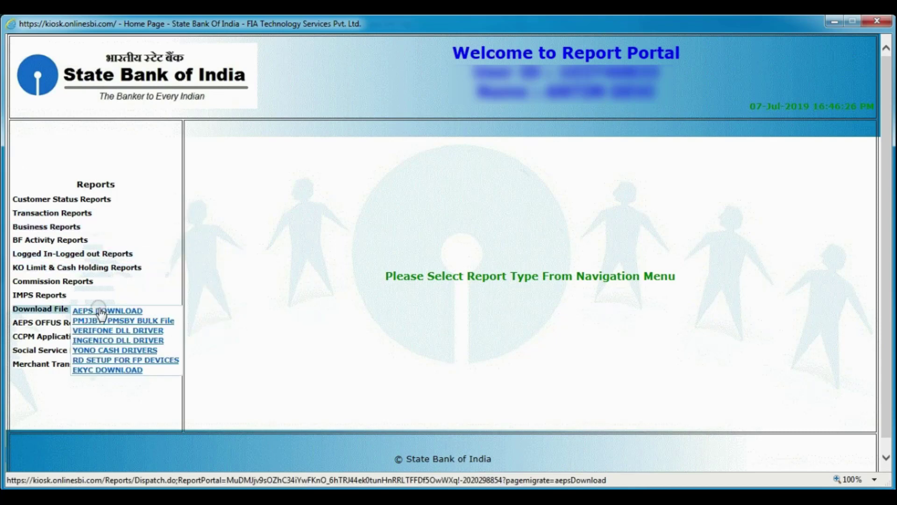
pyautogui.click(100, 311)
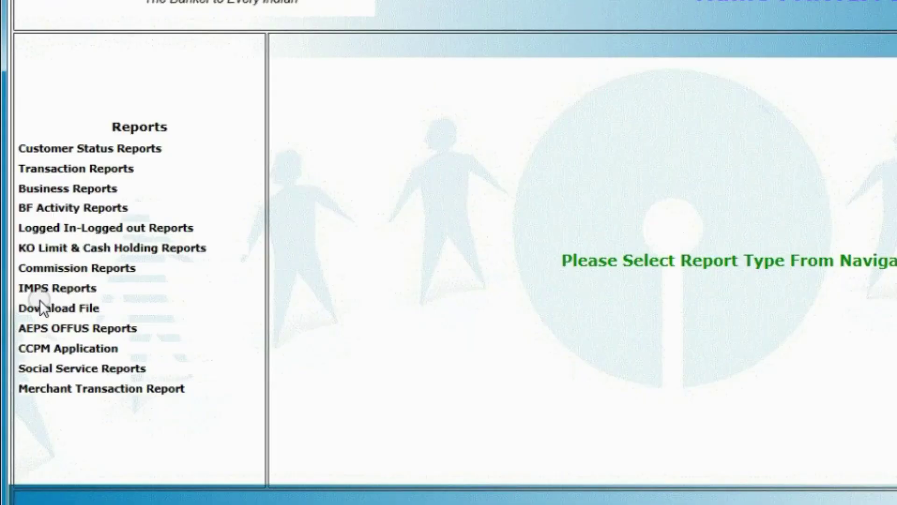
pyautogui.moveTo(33, 304)
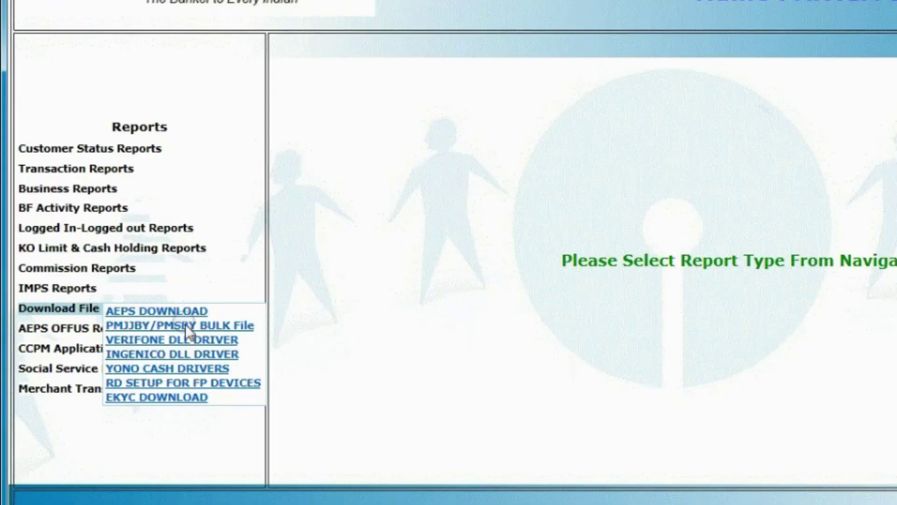
pyautogui.click(181, 369)
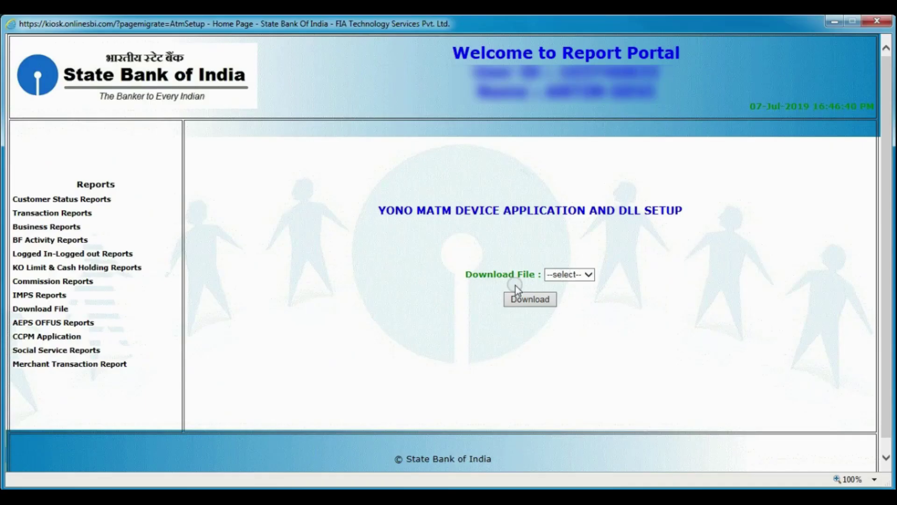
# Request the Ingenico setup file for the YONO MATM device and dismiss the save prompt.
pyautogui.click(573, 275)
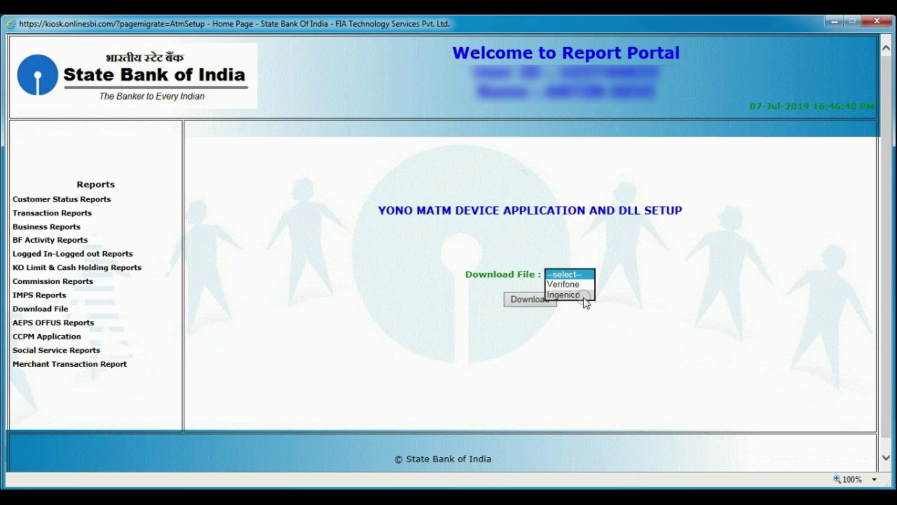
pyautogui.click(579, 295)
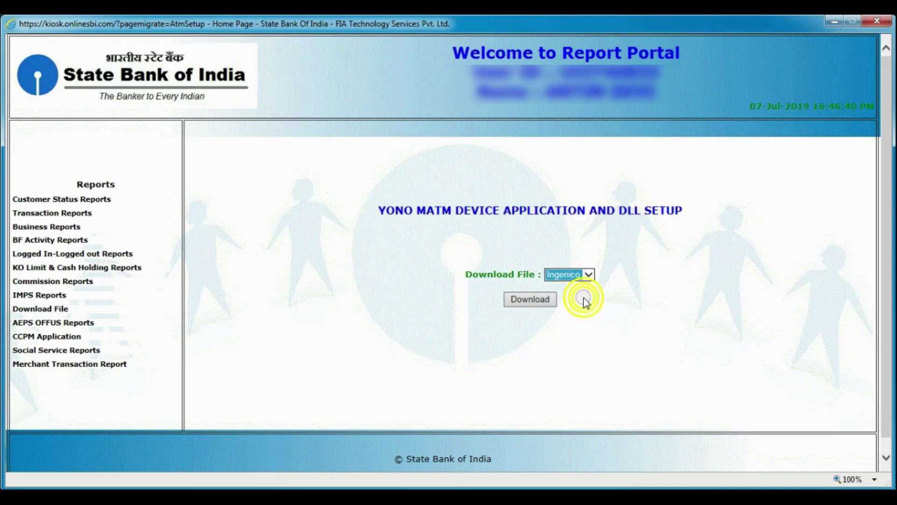
pyautogui.click(533, 301)
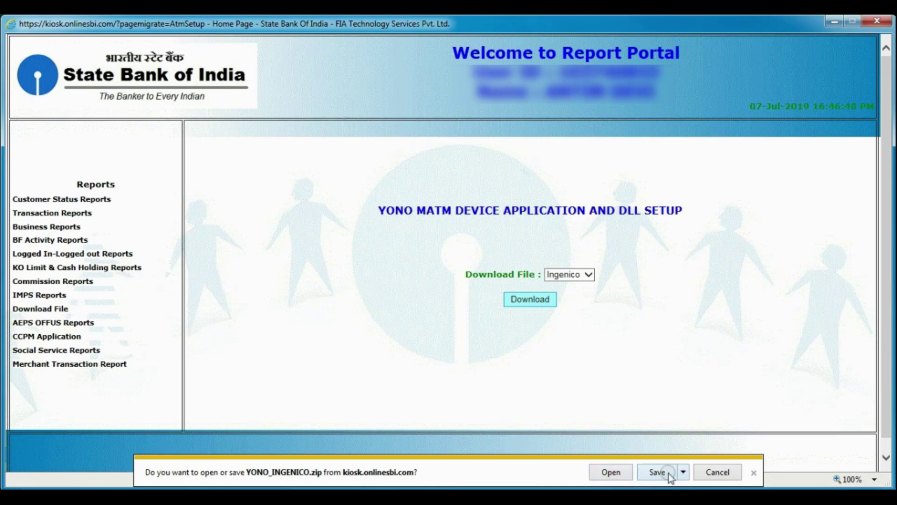
pyautogui.click(754, 473)
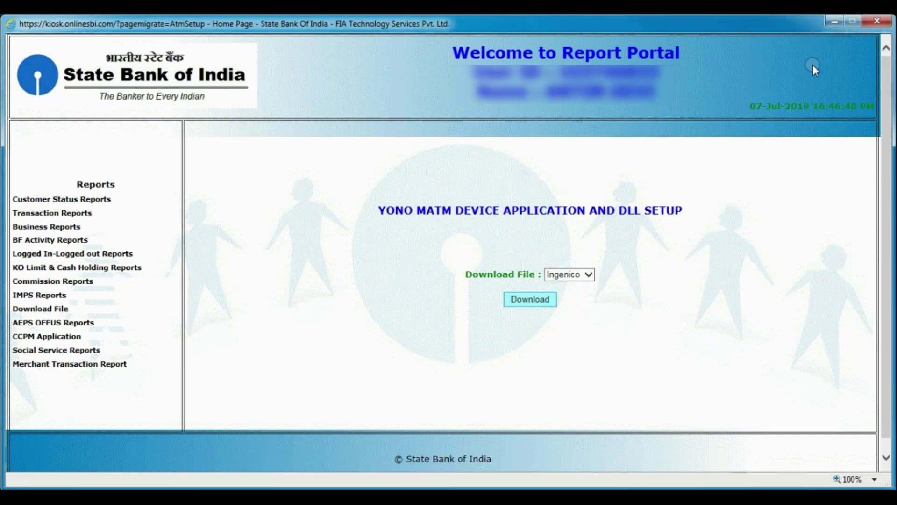
# Close the report portal window and sign out of the SBI kiosk account.
pyautogui.click(877, 20)
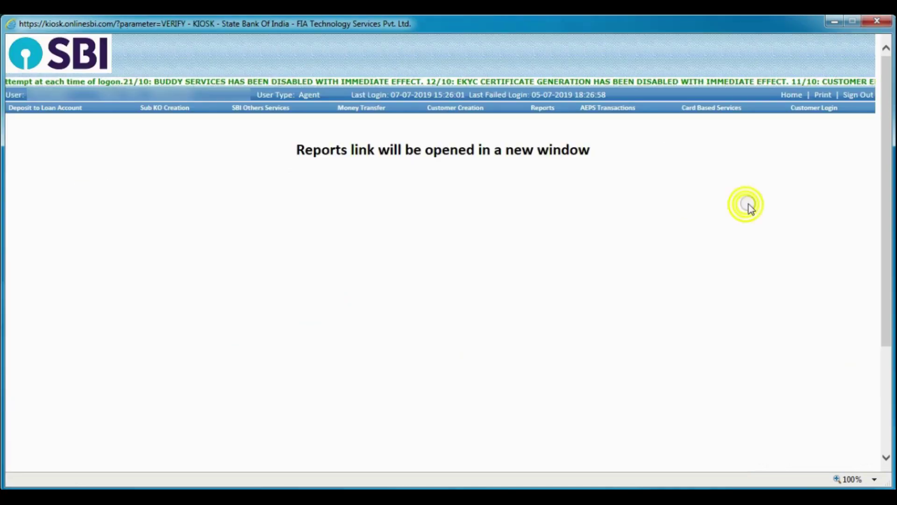
pyautogui.moveTo(852, 112)
pyautogui.click(858, 94)
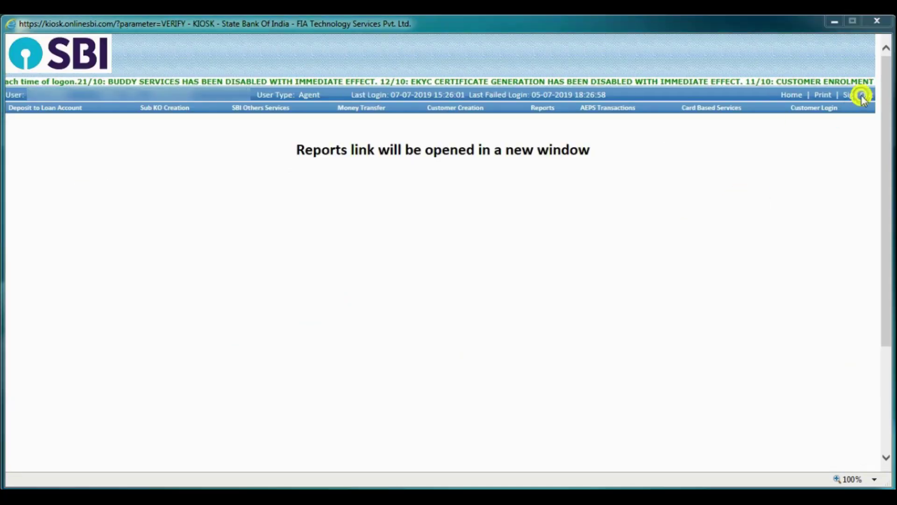
pyautogui.click(446, 307)
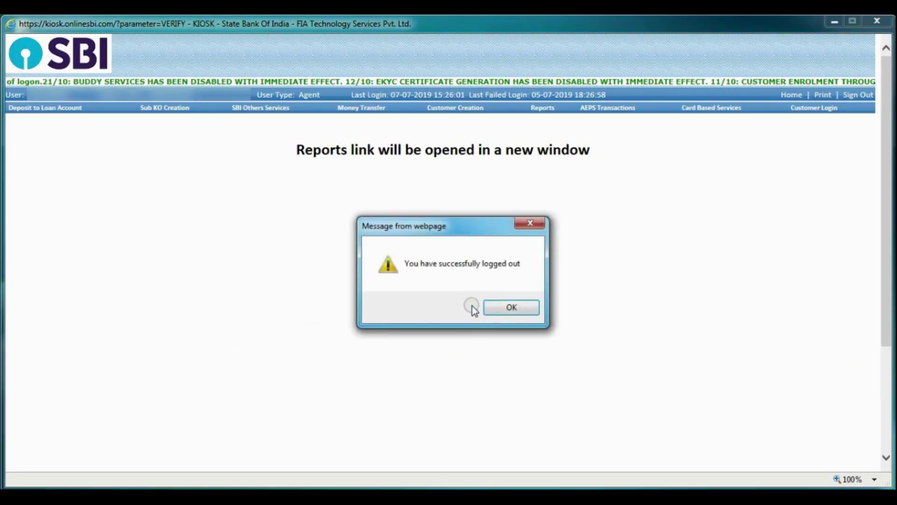
pyautogui.click(499, 307)
pyautogui.click(523, 309)
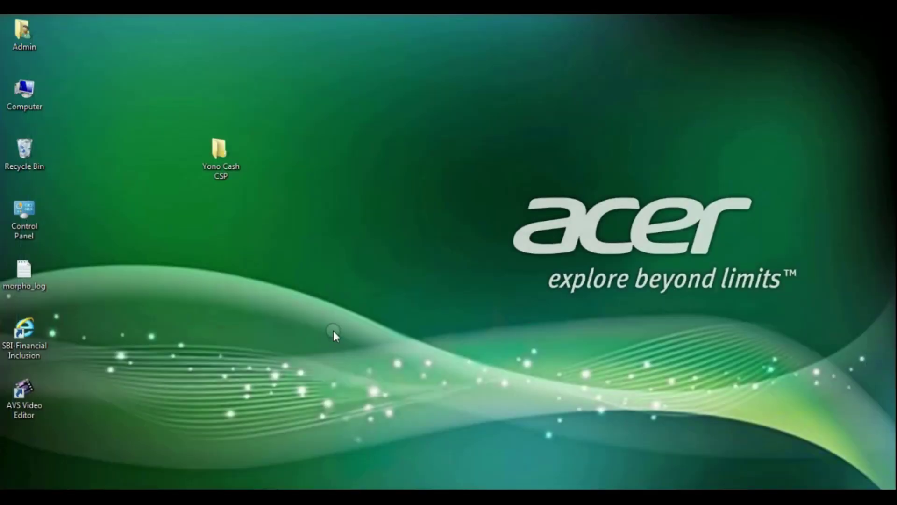
# Extract the YONO_INGENICO archive inside the Yono Cash CSP desktop folder and open the extracted folder.
pyautogui.doubleClick(227, 177)
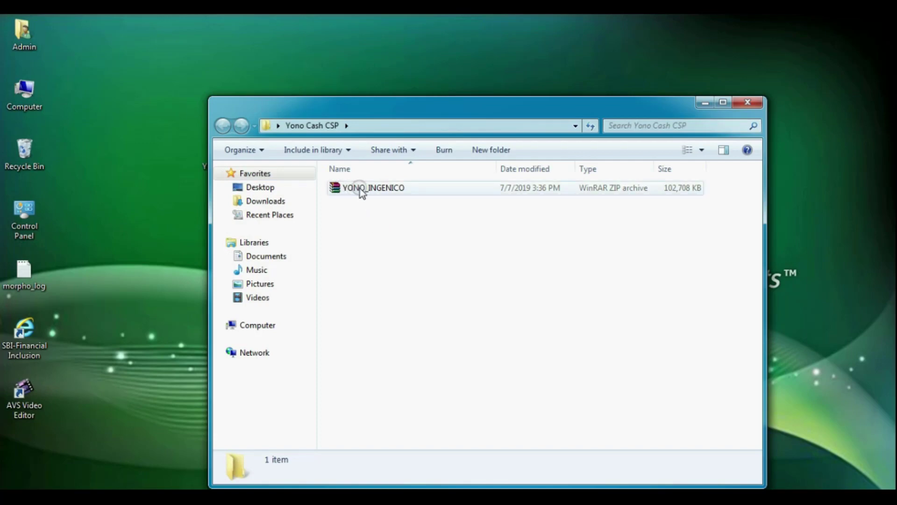
pyautogui.rightClick(382, 192)
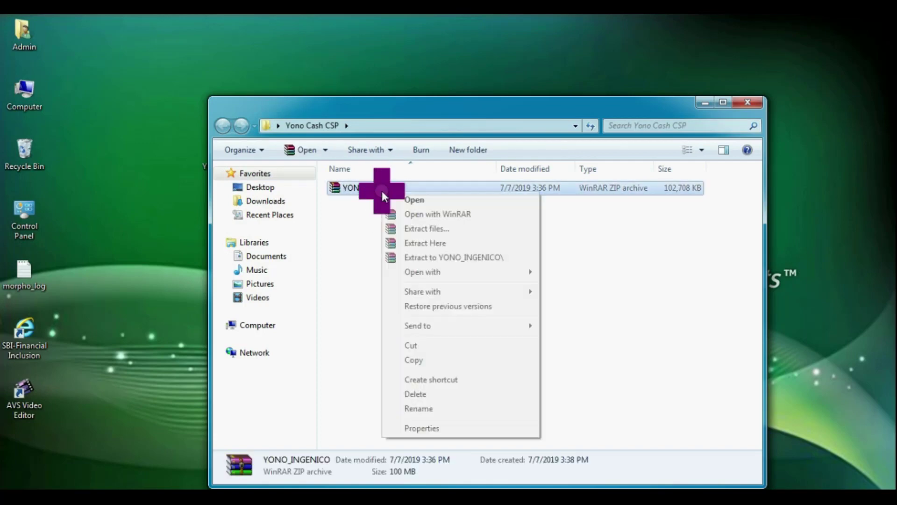
pyautogui.click(399, 243)
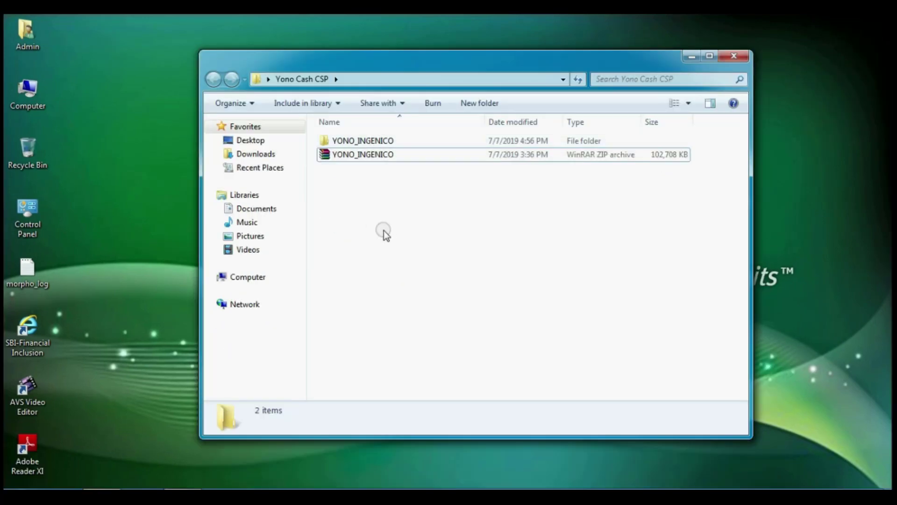
pyautogui.doubleClick(379, 145)
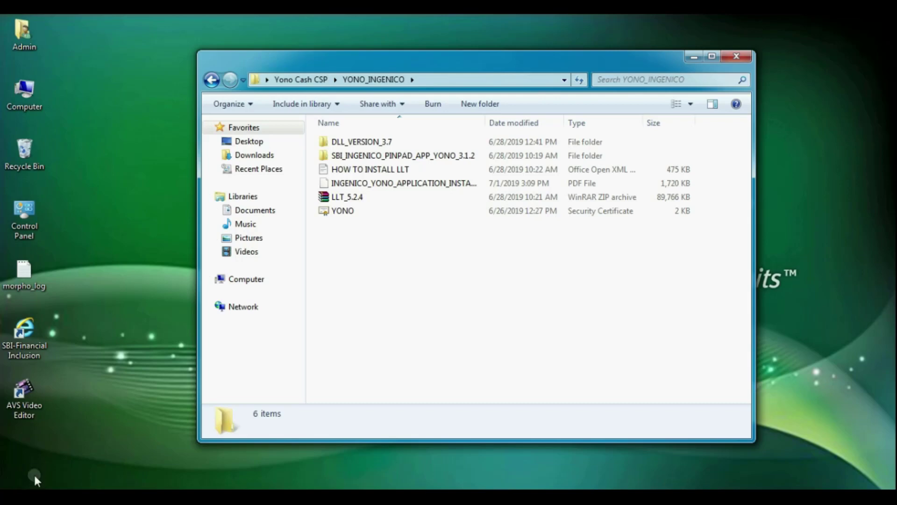
# Open the Windows Services console and select the Telephony service.
pyautogui.press('super')
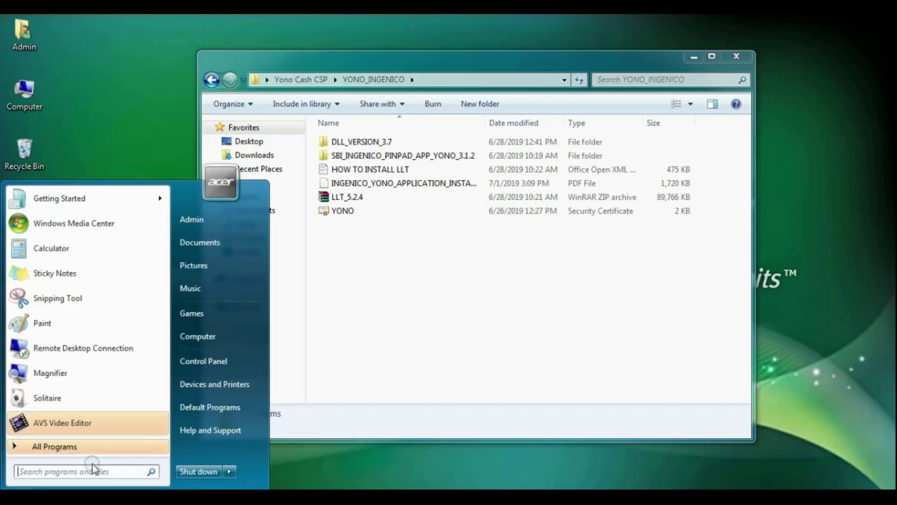
pyautogui.click(44, 472)
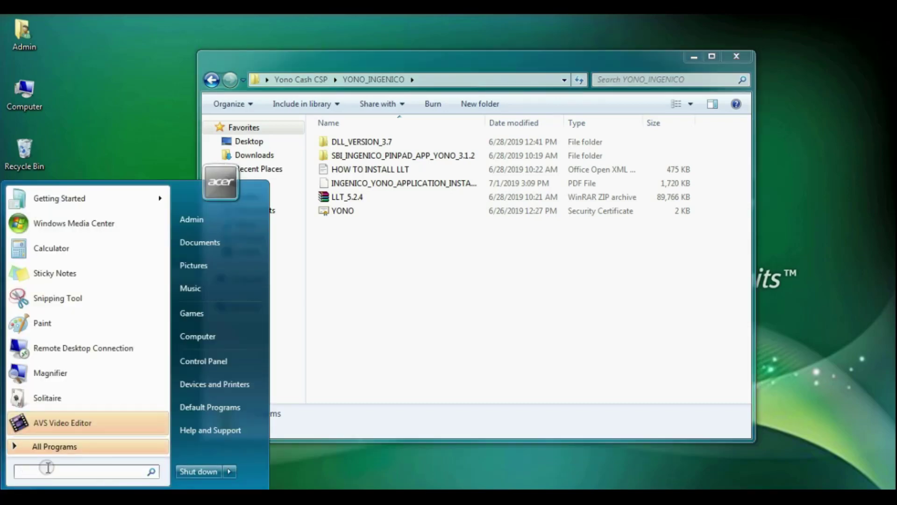
pyautogui.write('servic')
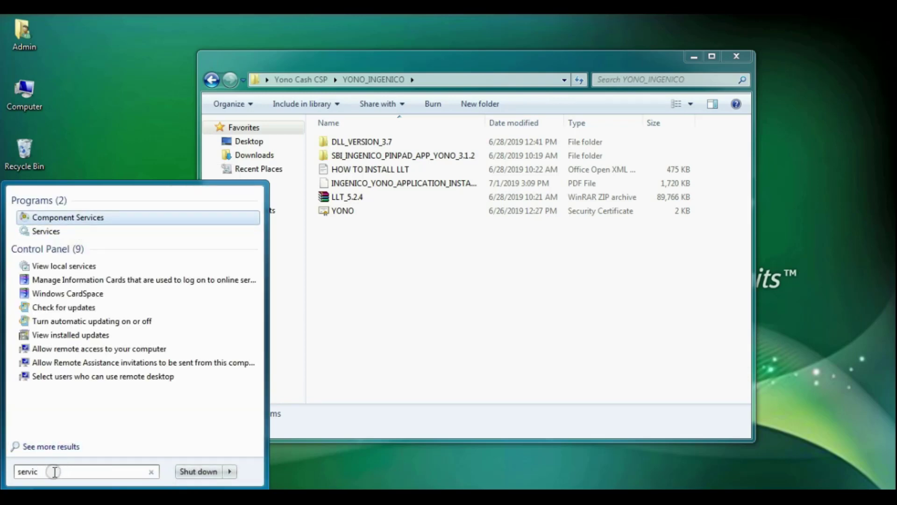
pyautogui.click(47, 233)
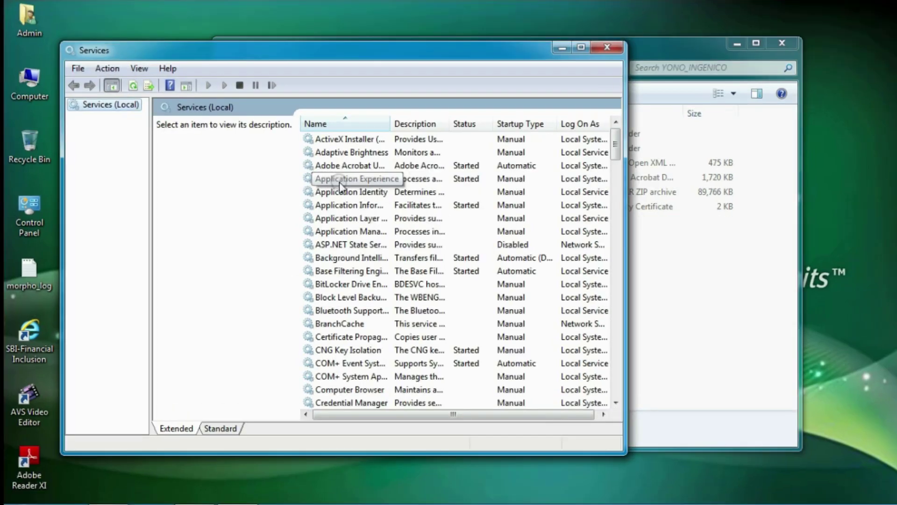
pyautogui.click(339, 181)
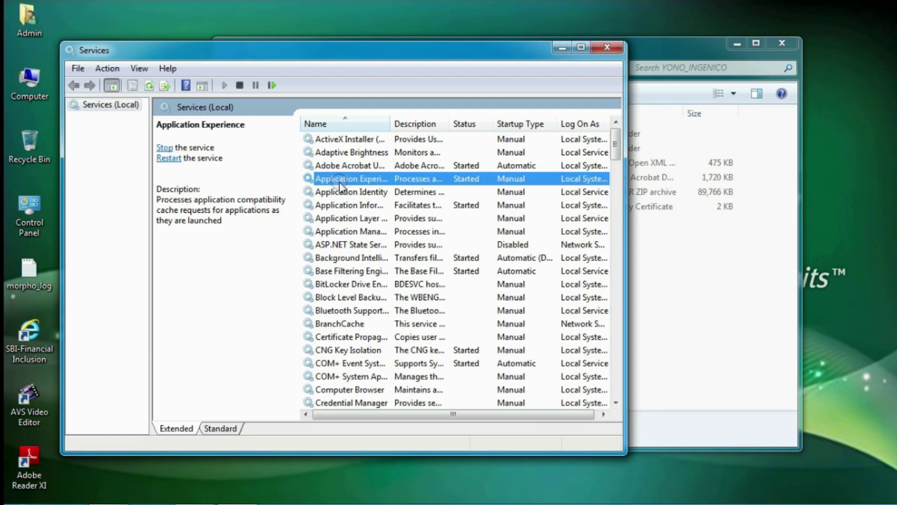
pyautogui.click(341, 192)
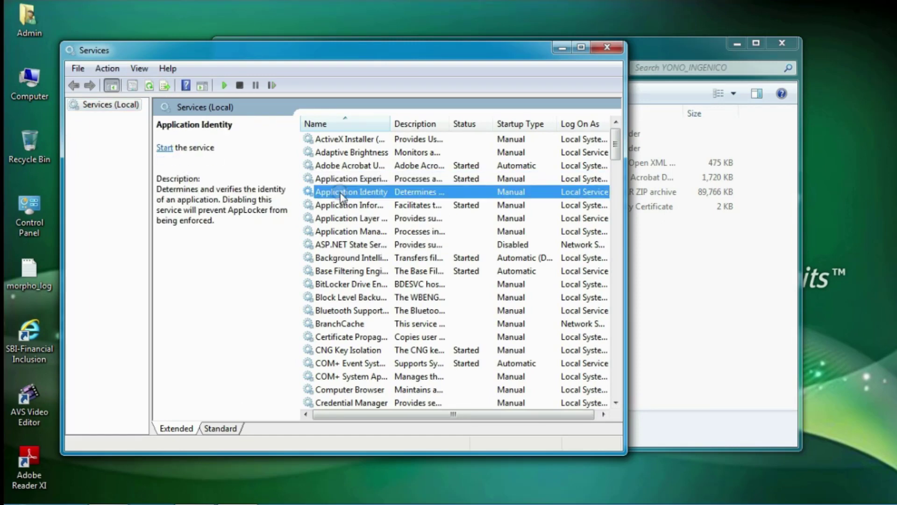
pyautogui.press('t')
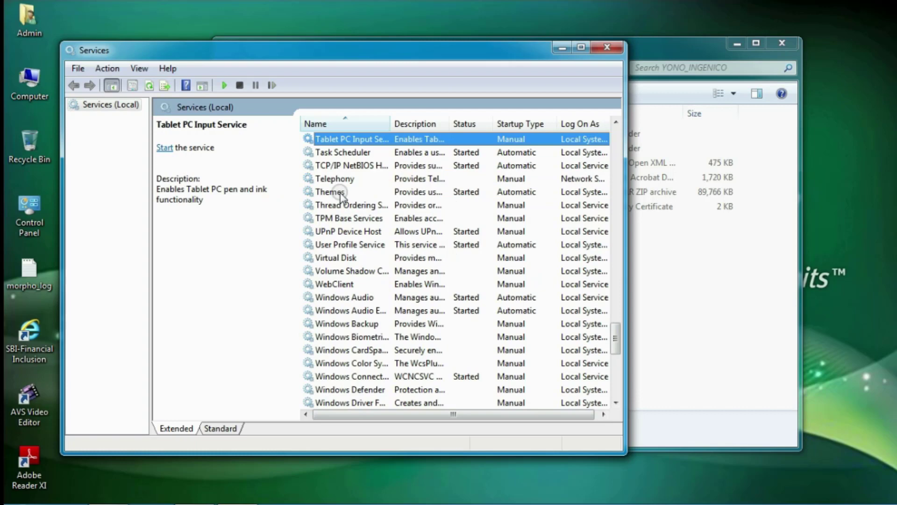
pyautogui.press('Down')
pyautogui.press('Down')
pyautogui.press('Down')
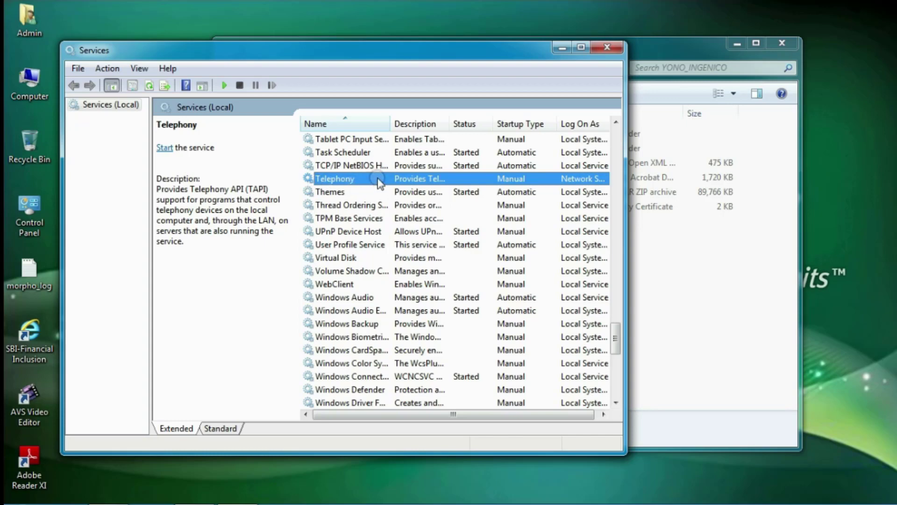
# Set the Telephony service's startup type to Automatic, start the service and apply the changes.
pyautogui.doubleClick(378, 180)
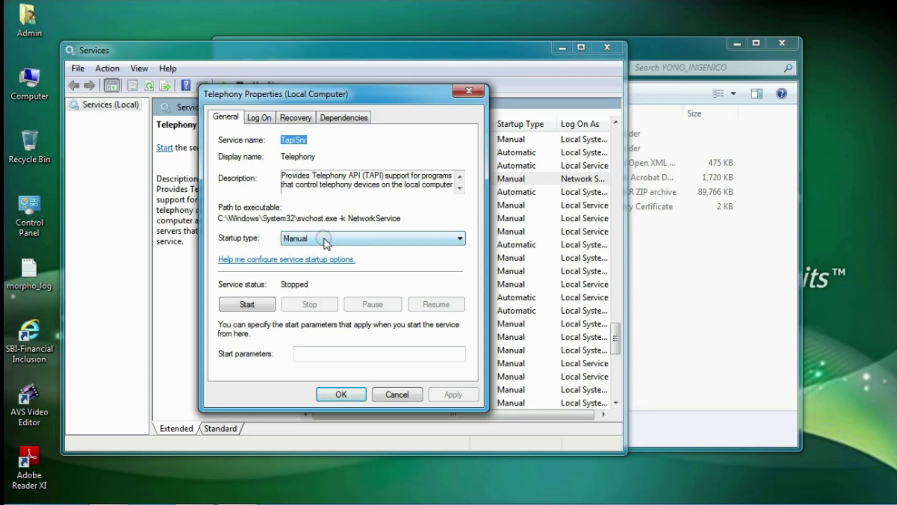
pyautogui.click(350, 241)
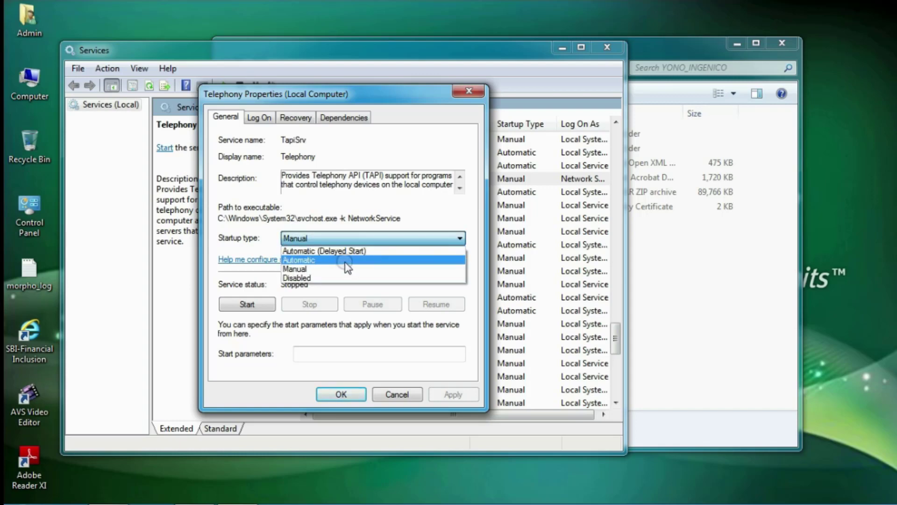
pyautogui.click(346, 261)
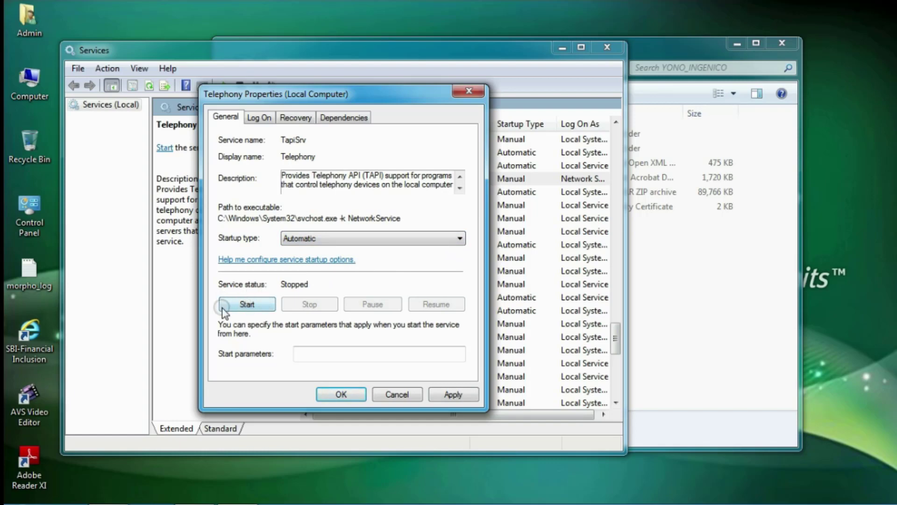
pyautogui.click(242, 309)
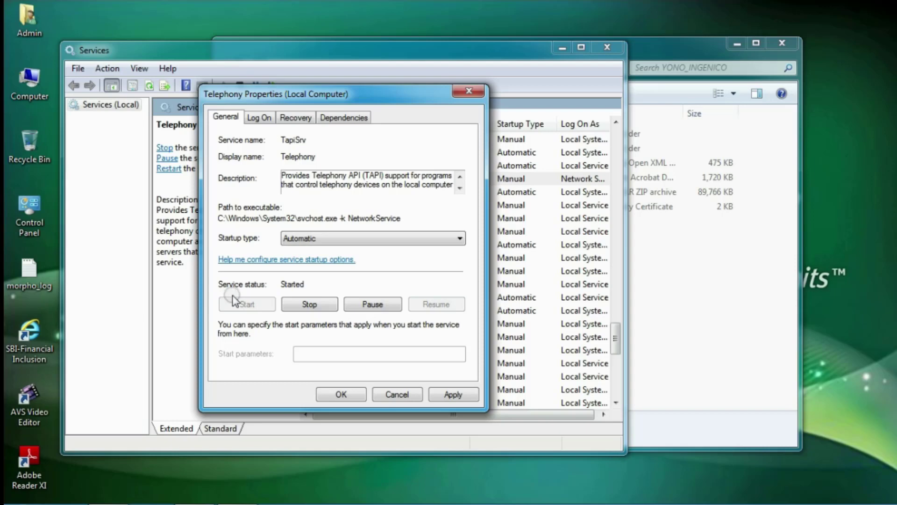
pyautogui.click(445, 398)
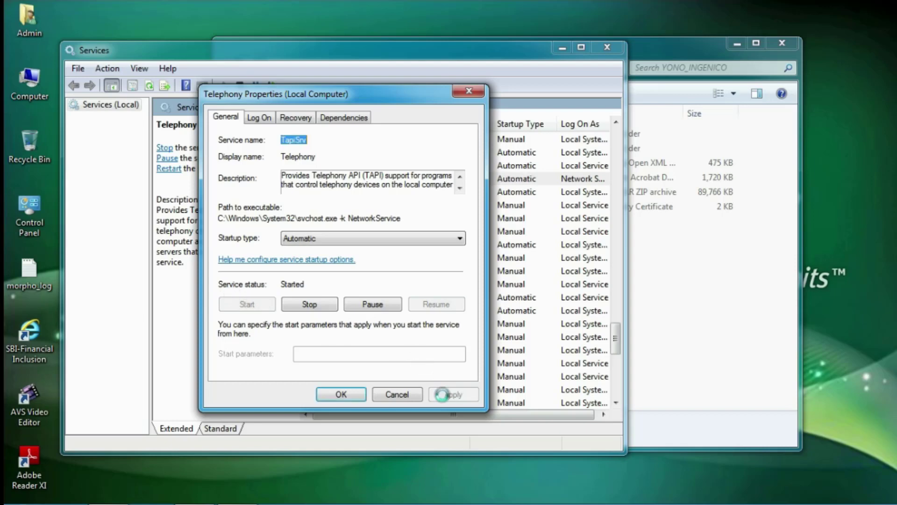
pyautogui.click(342, 394)
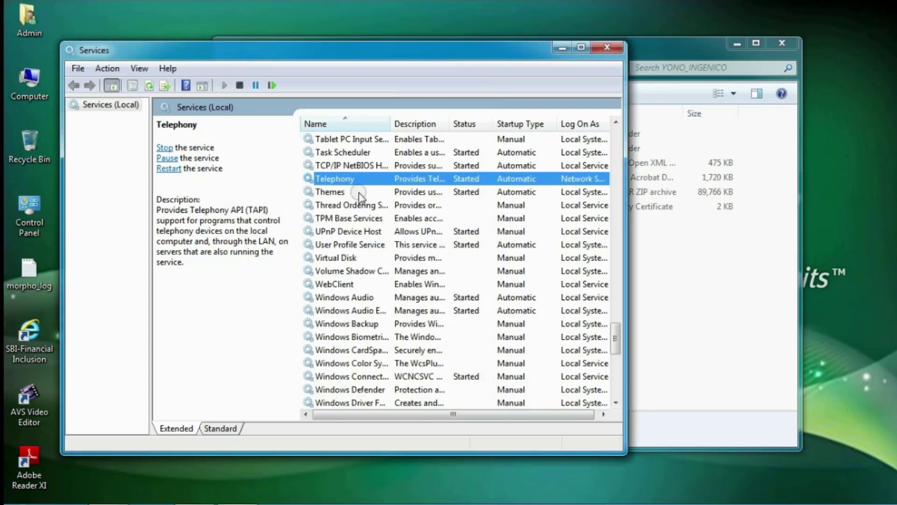
# Recheck the Telephony service's properties and close the Services console.
pyautogui.doubleClick(326, 180)
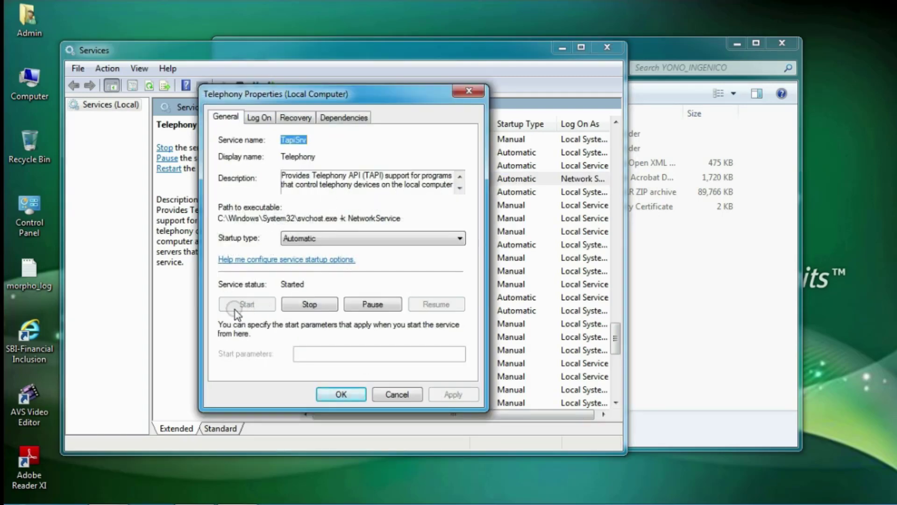
pyautogui.click(341, 394)
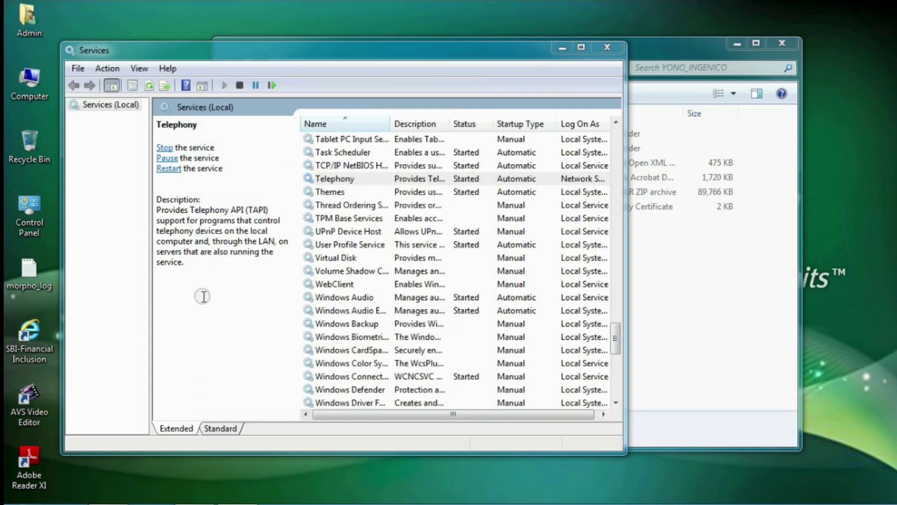
pyautogui.click(608, 48)
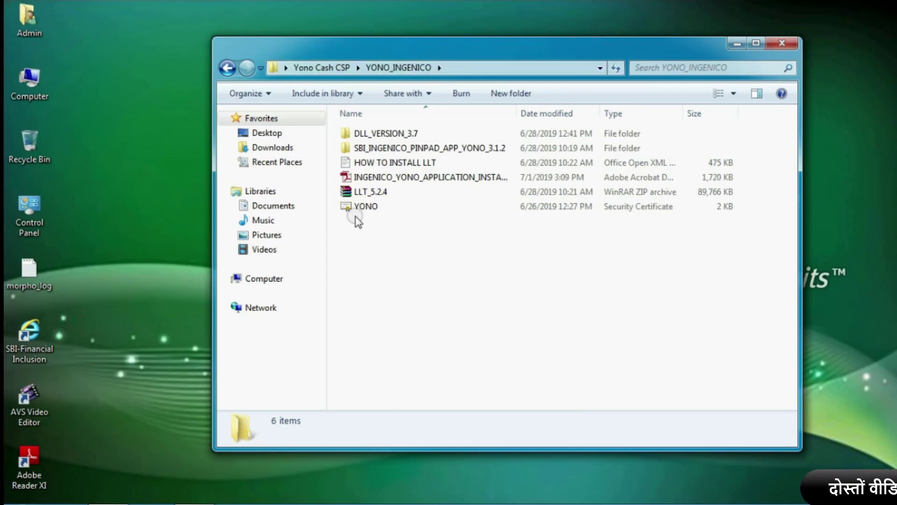
# Extract the LLT_5.2.4 archive into the YONO_INGENICO folder.
pyautogui.rightClick(380, 194)
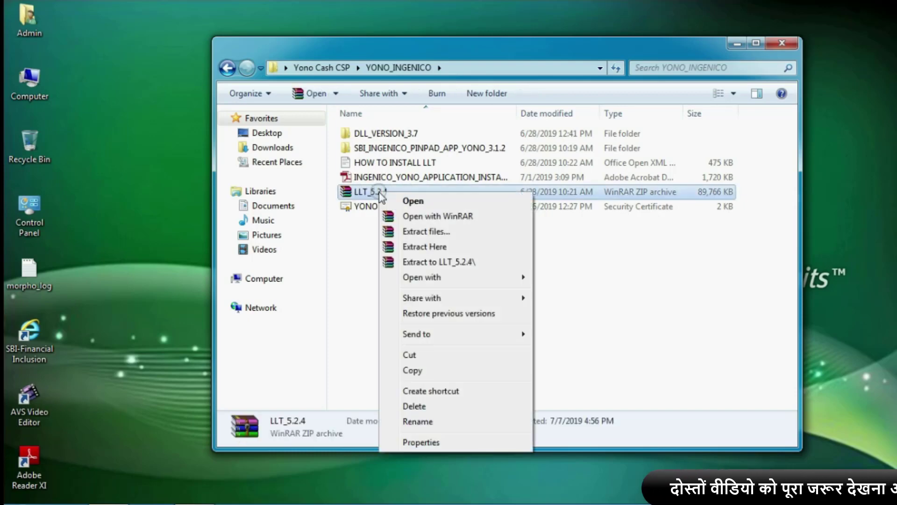
pyautogui.click(405, 252)
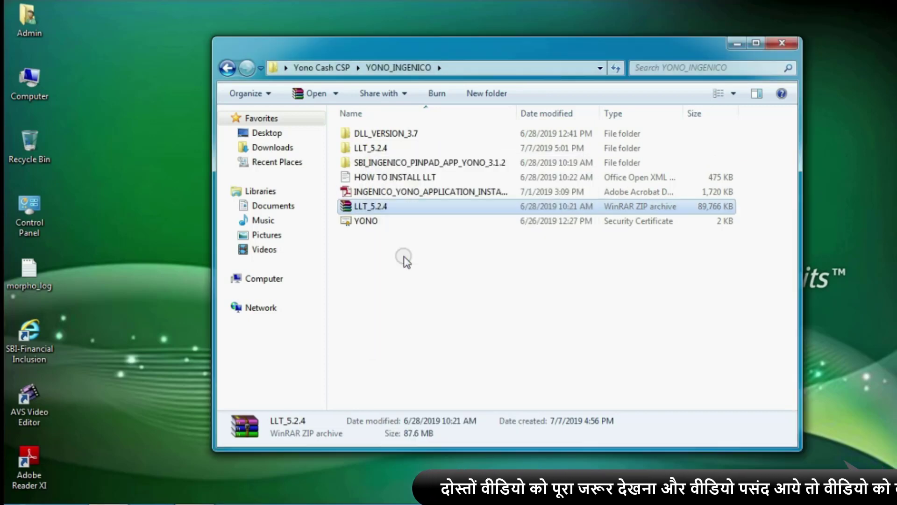
# Run LLT_setup from the extracted LLT_5.2.4 folder in English and accept the license agreement.
pyautogui.doubleClick(394, 150)
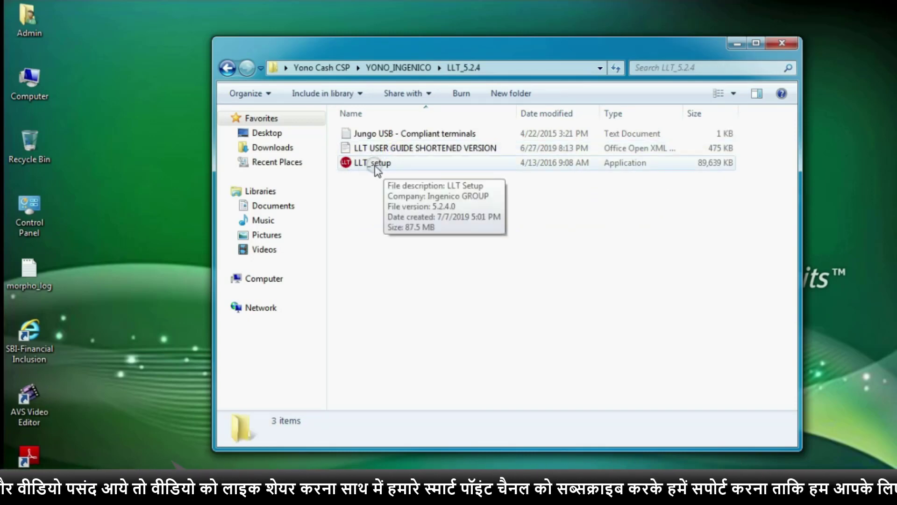
pyautogui.click(376, 165)
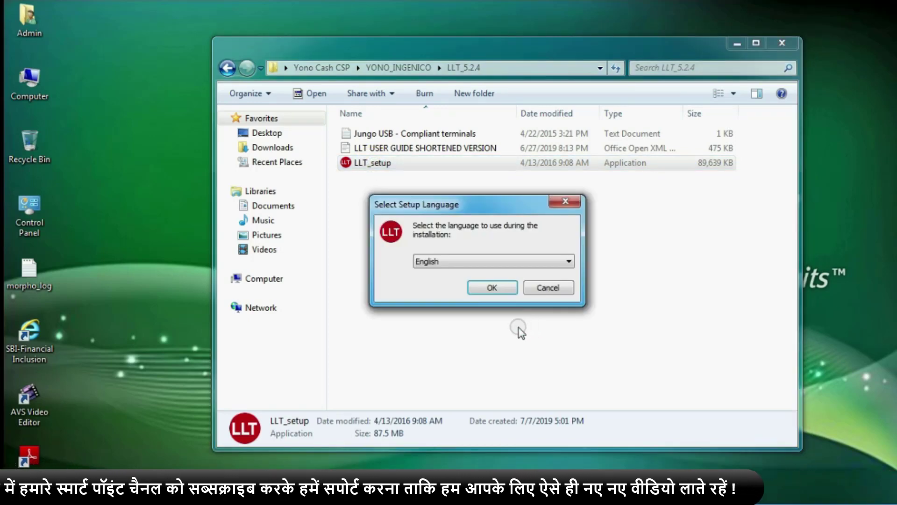
pyautogui.click(493, 289)
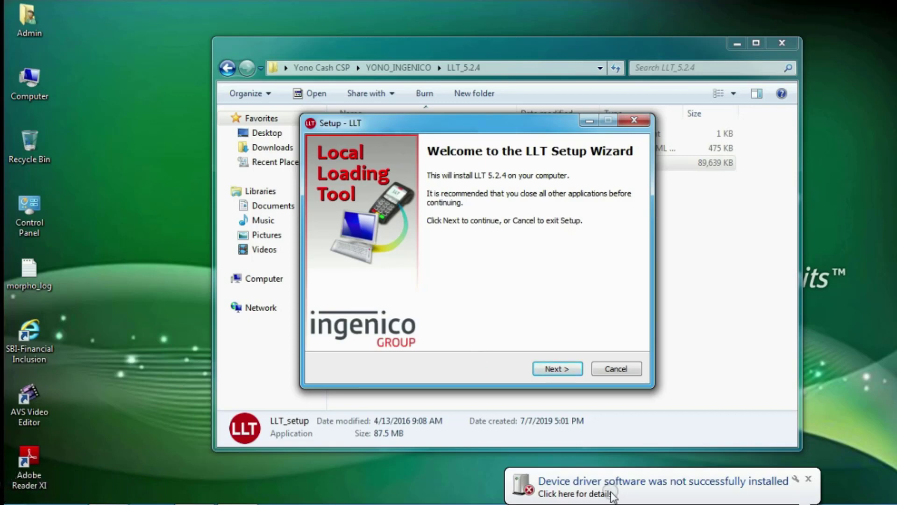
pyautogui.click(545, 369)
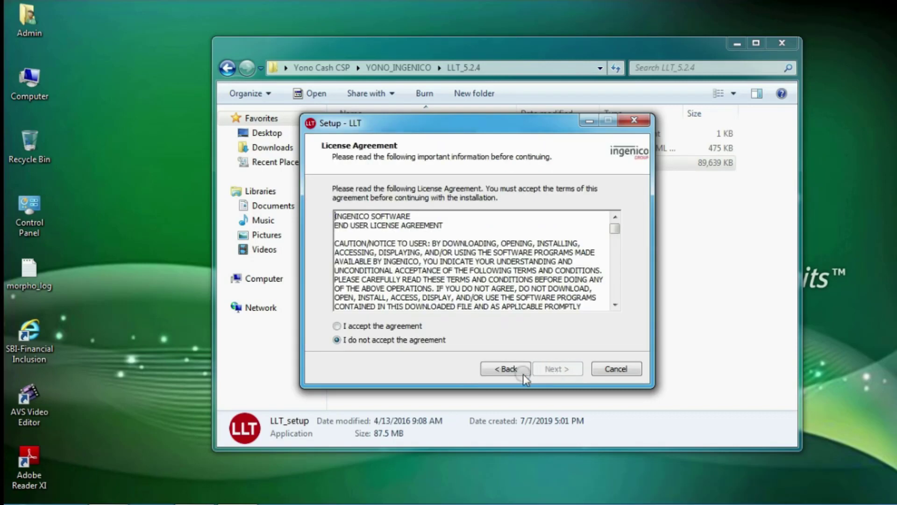
pyautogui.click(384, 327)
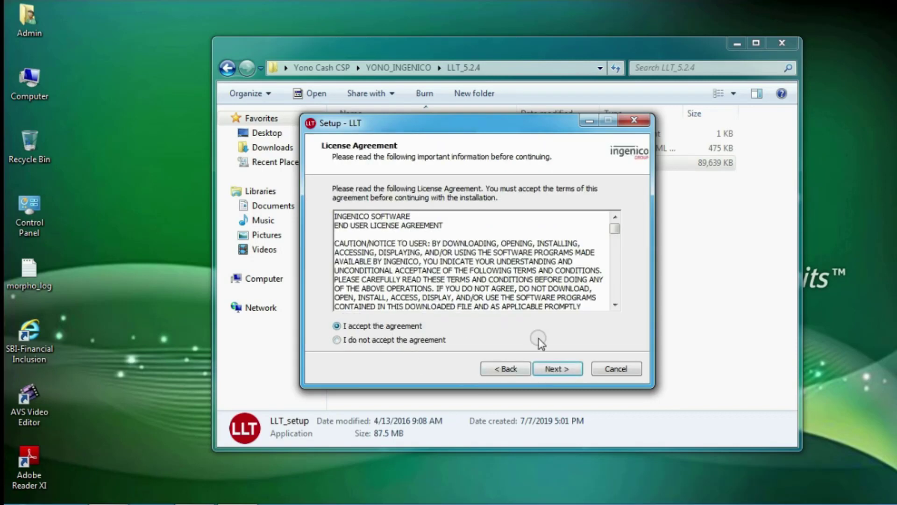
pyautogui.click(557, 367)
pyautogui.click(556, 368)
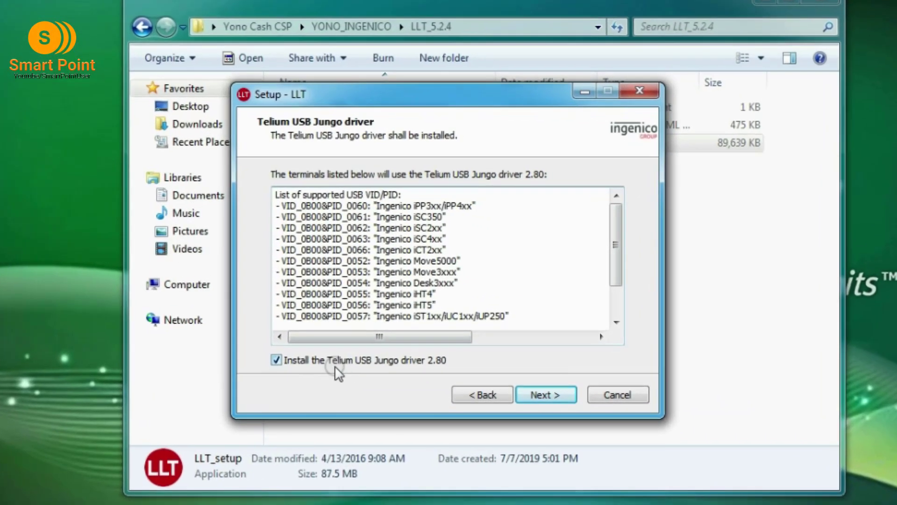
# Keep the Telium USB Jungo driver 2.80 selected for installation and continue the LLT setup.
pyautogui.click(278, 359)
pyautogui.click(277, 360)
pyautogui.click(278, 360)
pyautogui.click(277, 366)
pyautogui.click(551, 401)
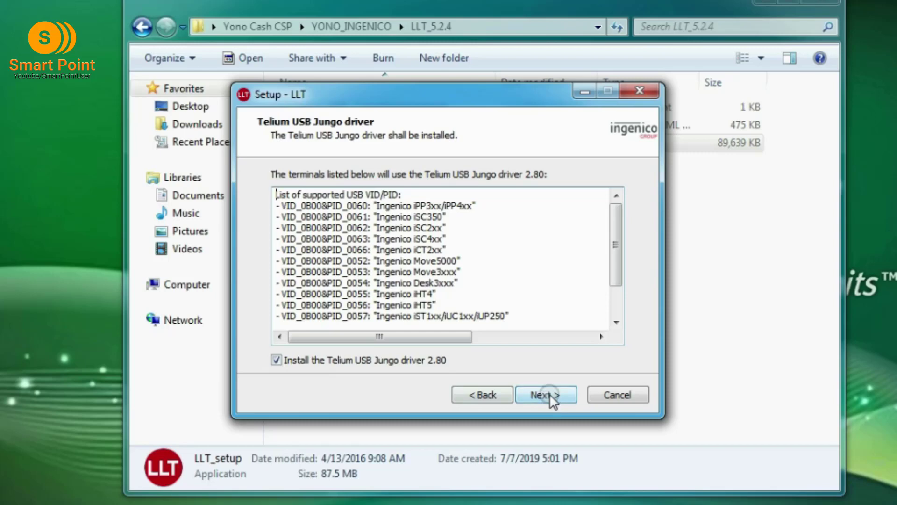
pyautogui.click(553, 408)
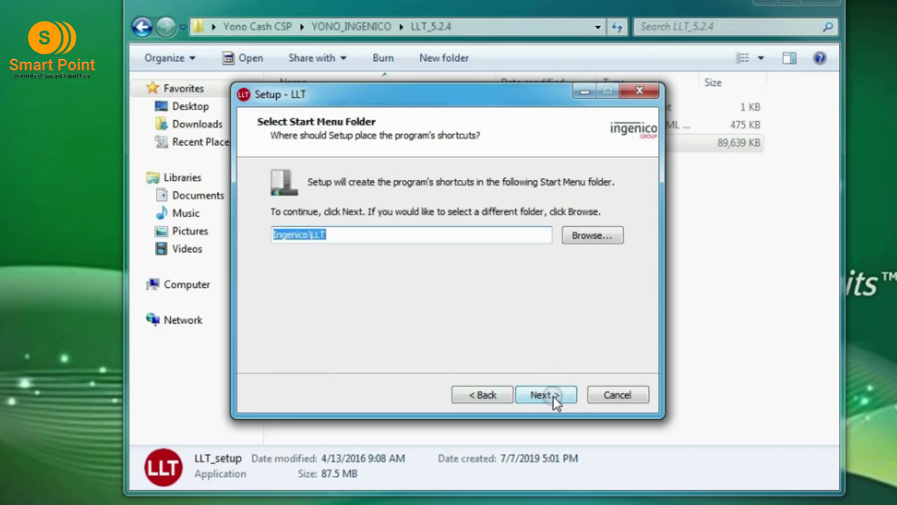
# Install LLT with the Ingenico\LLT Start Menu folder and a desktop icon, and finish setup with Launch LLT enabled.
pyautogui.click(553, 396)
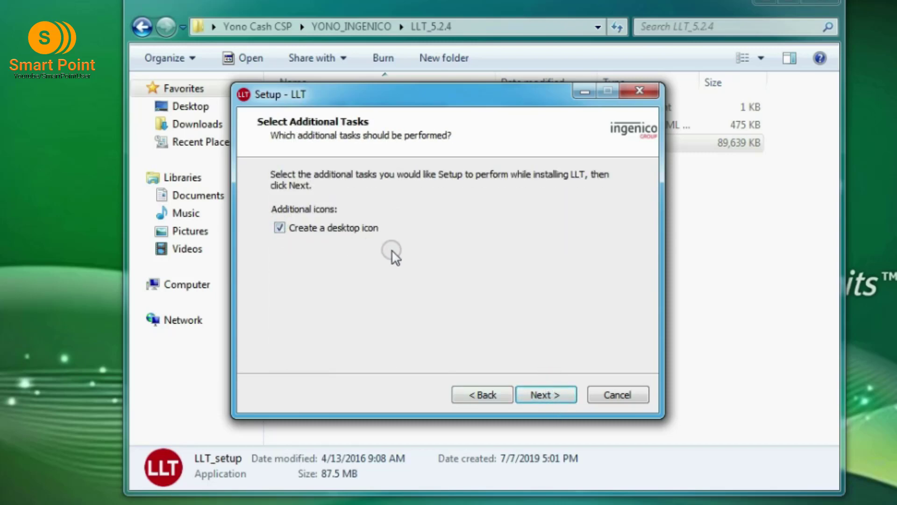
pyautogui.click(545, 394)
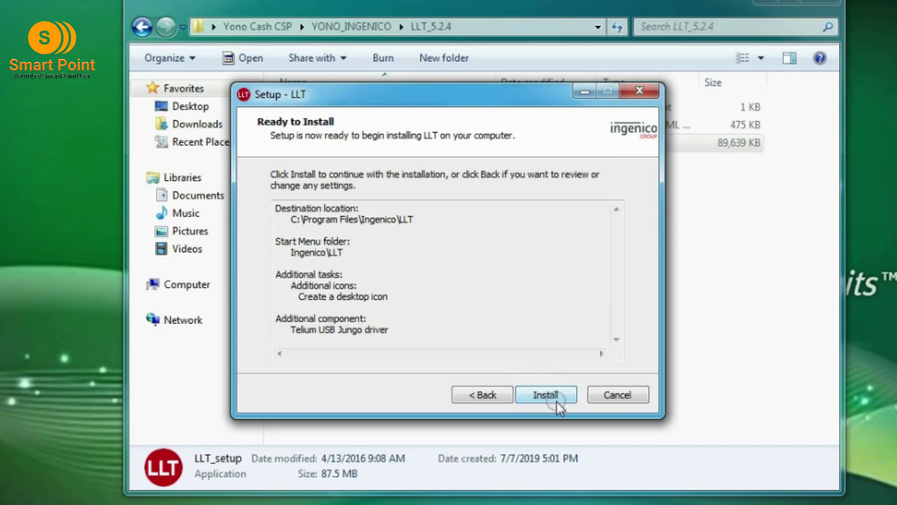
pyautogui.click(557, 402)
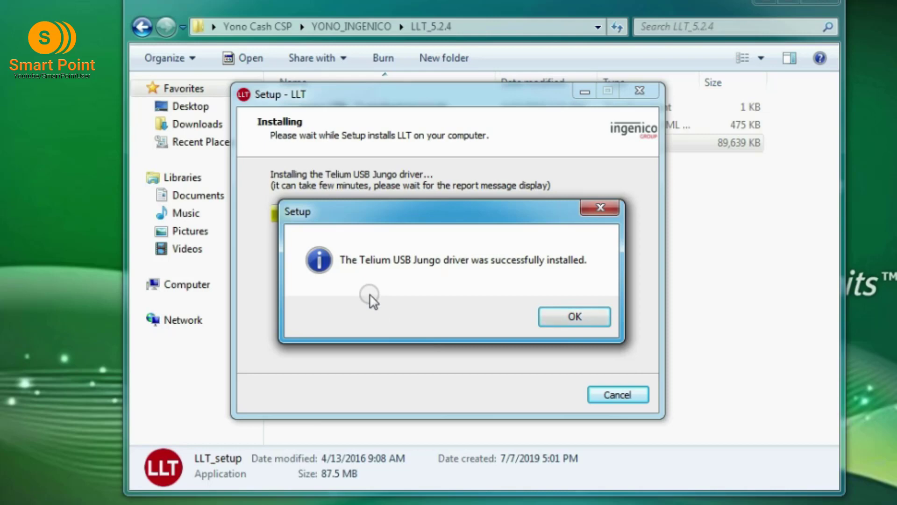
pyautogui.click(575, 317)
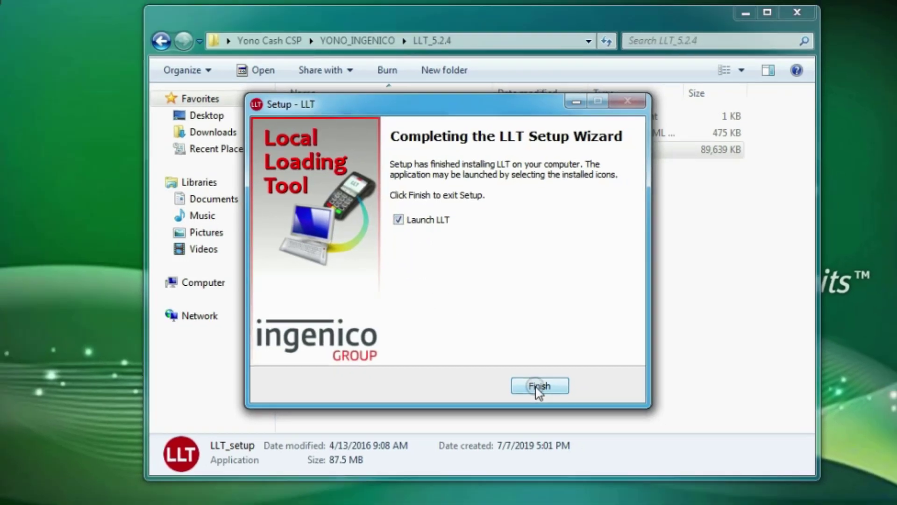
pyautogui.click(542, 394)
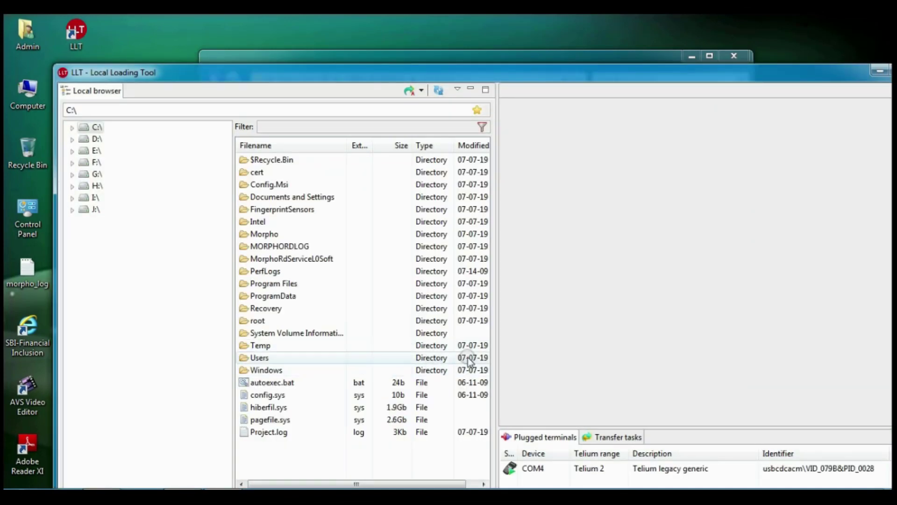
# Return to the YONO_INGENICO folder and run Ingenico_Setup_V4.1 from the DLL_VERSION_3.7 folder.
pyautogui.click(284, 55)
pyautogui.click(327, 203)
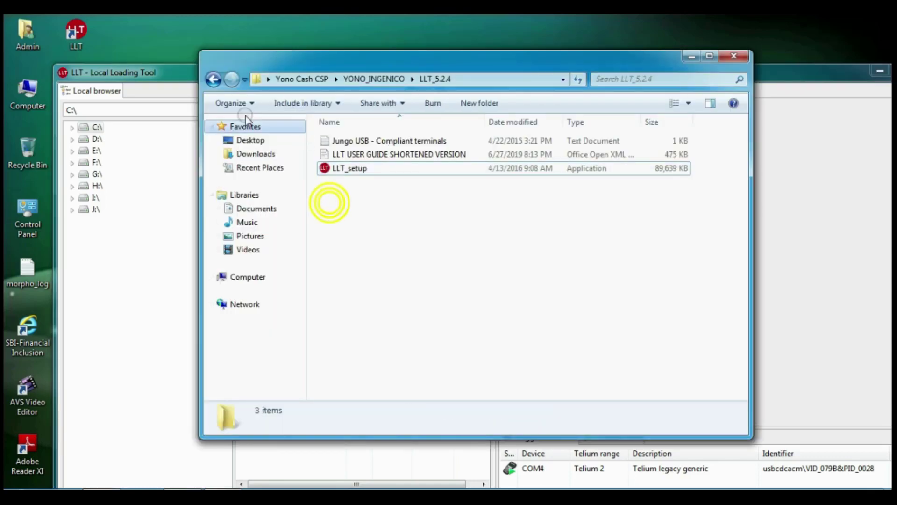
pyautogui.click(213, 80)
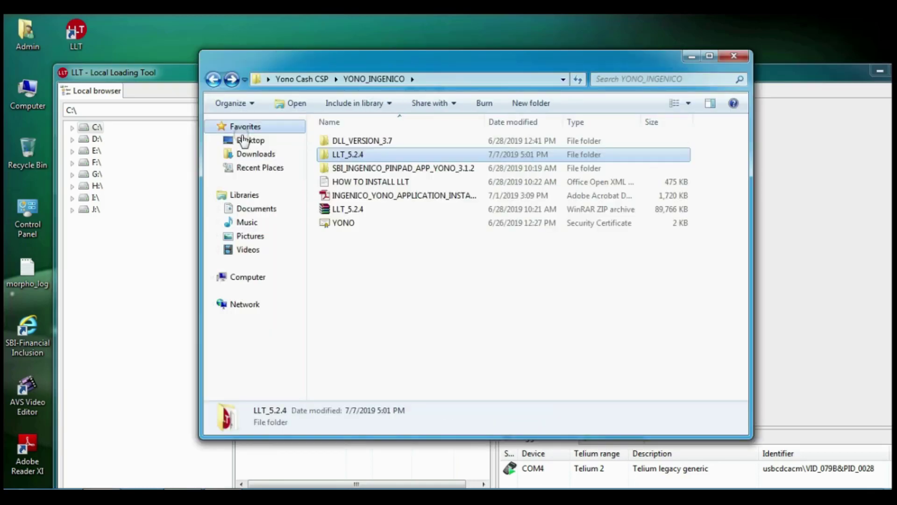
pyautogui.doubleClick(391, 142)
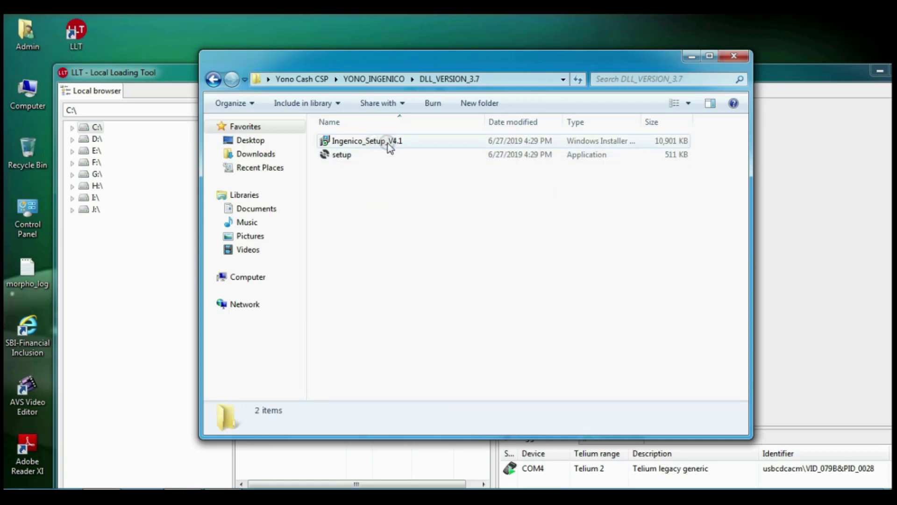
pyautogui.doubleClick(389, 142)
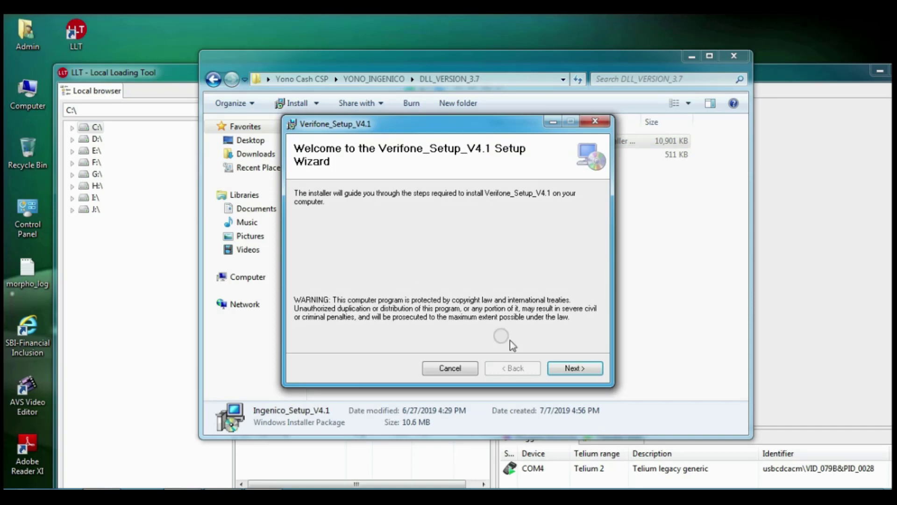
# Install Verifone_Setup_V4.1 for everyone in C:\TCS\Verifone_Setup_V4.1\, acknowledge the DLL registration and close the installer.
pyautogui.click(575, 367)
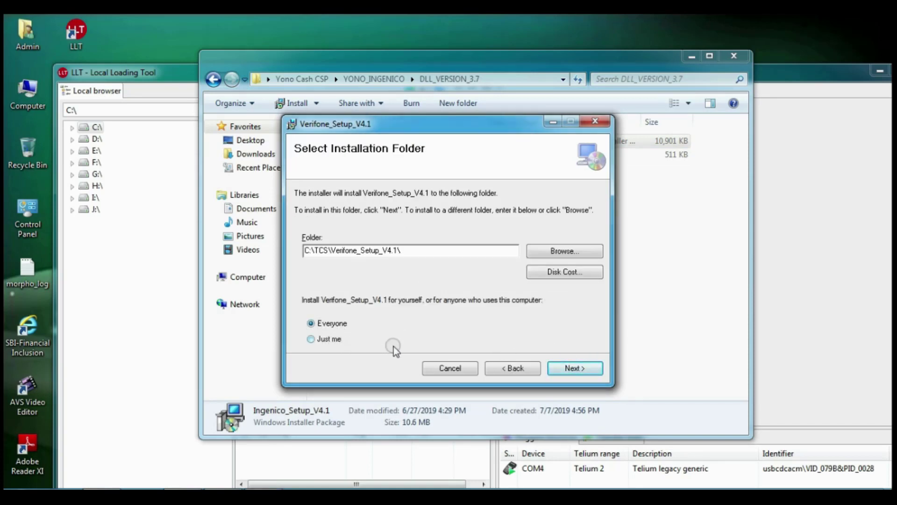
pyautogui.click(576, 369)
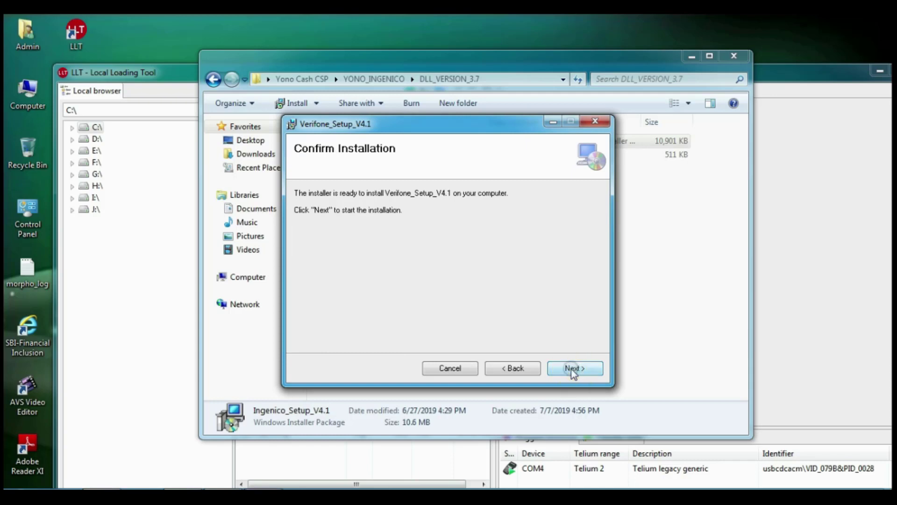
pyautogui.click(582, 371)
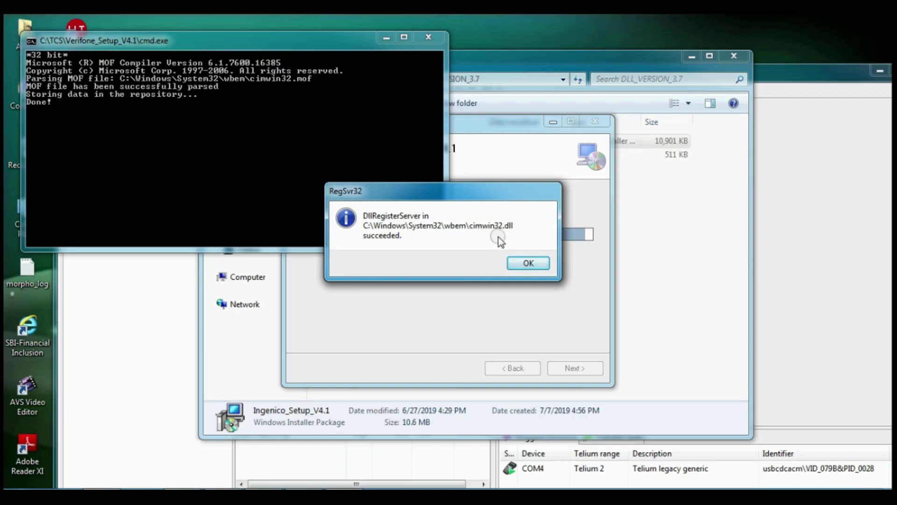
pyautogui.click(527, 267)
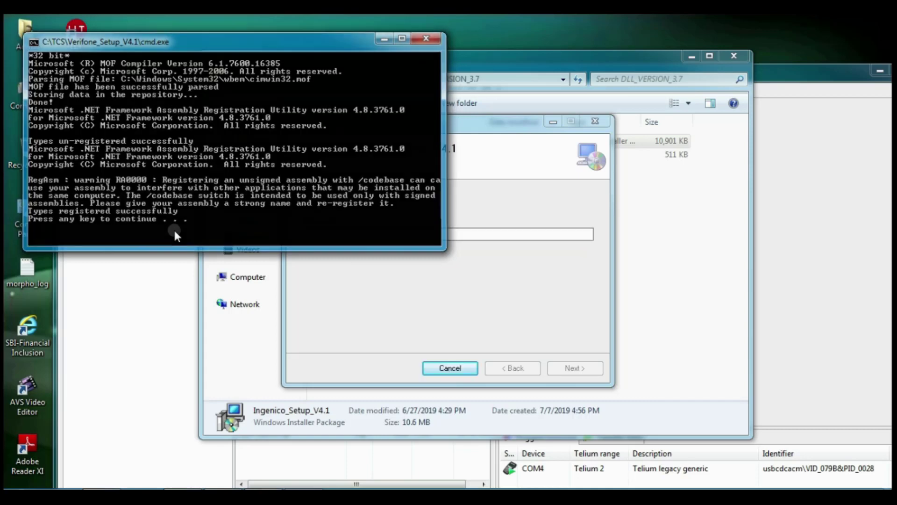
pyautogui.press('Return')
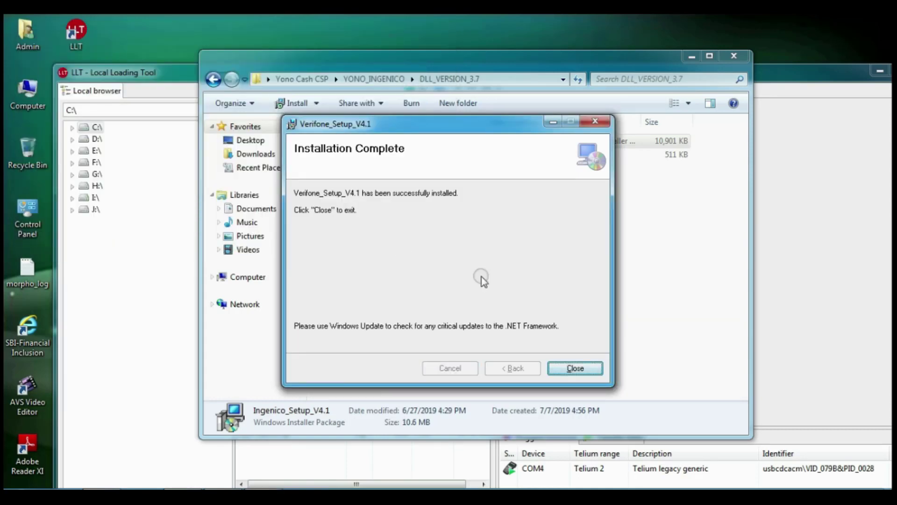
pyautogui.click(578, 374)
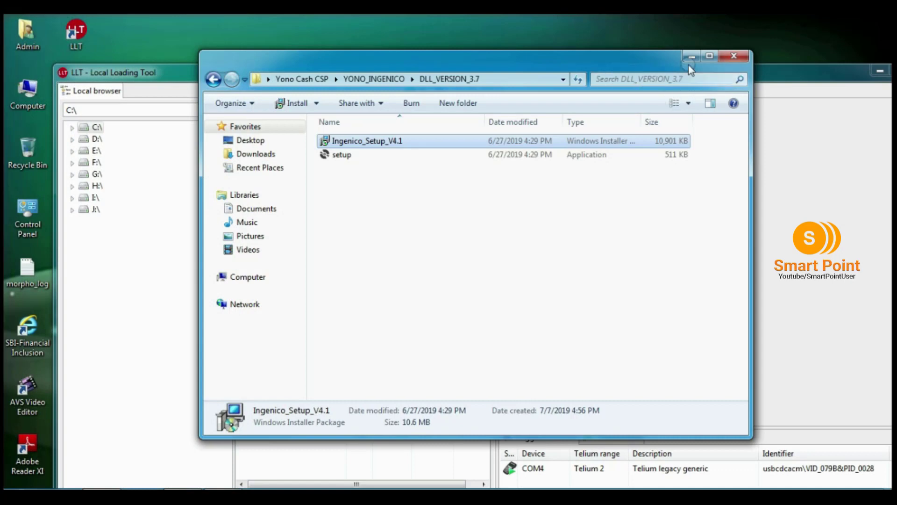
# Switch to LLT, connect to the Telium 2 terminal on COM4 and open its SWAP folder.
pyautogui.click(691, 58)
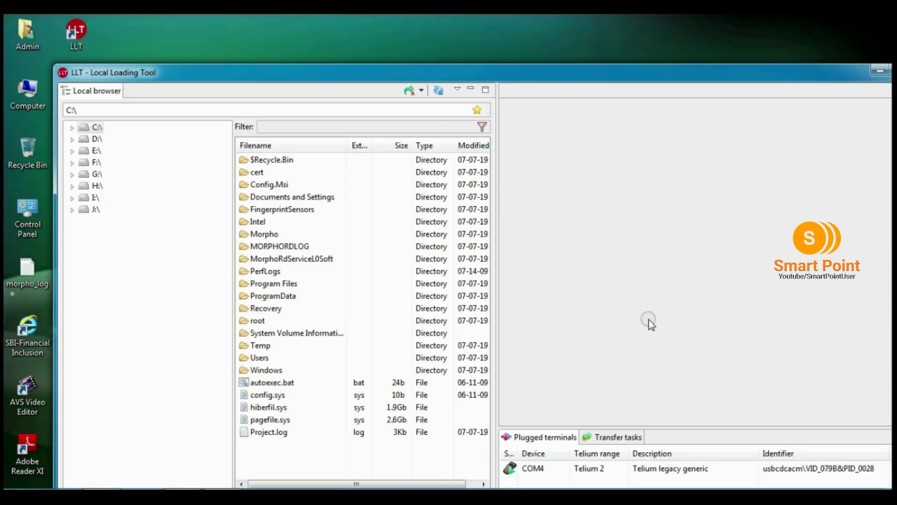
pyautogui.click(538, 470)
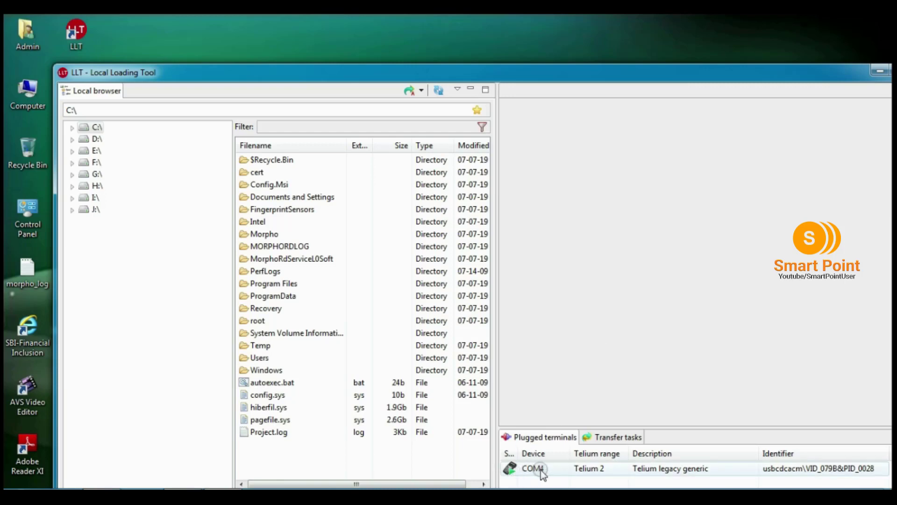
pyautogui.doubleClick(537, 469)
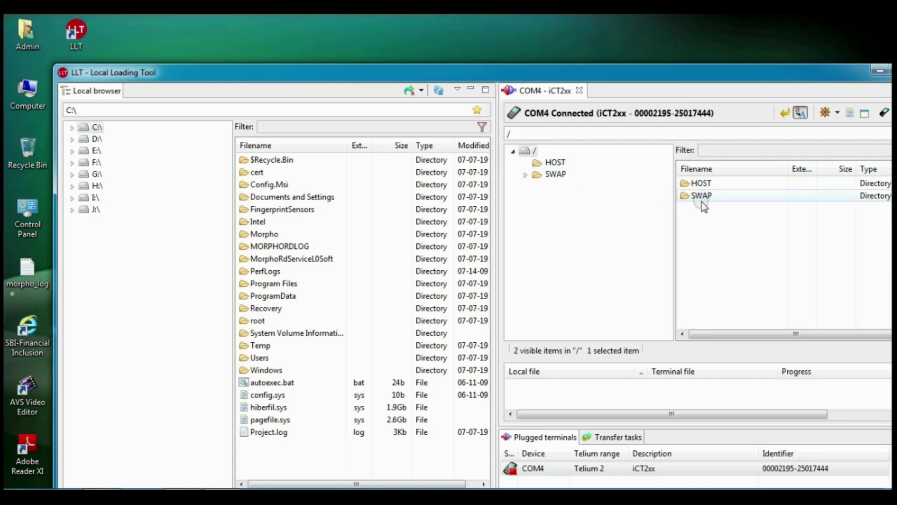
pyautogui.moveTo(675, 73); pyautogui.dragTo(631, 29)
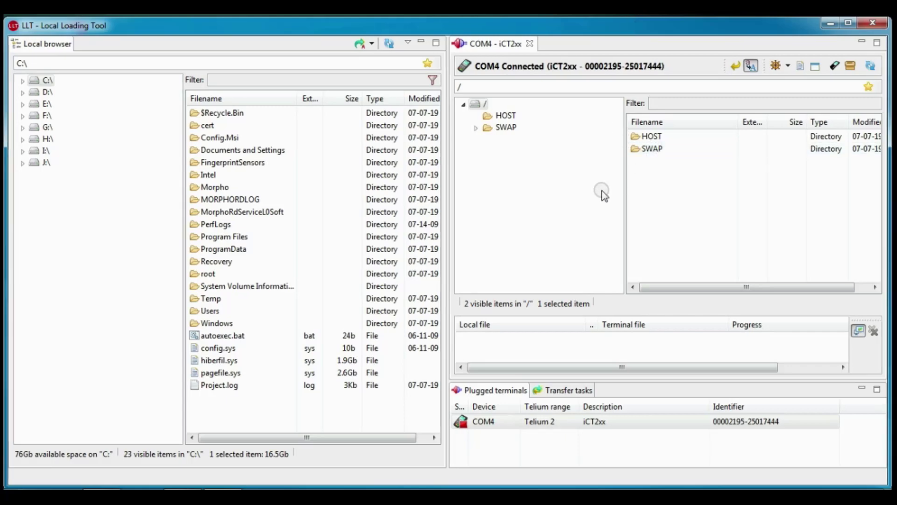
pyautogui.click(504, 130)
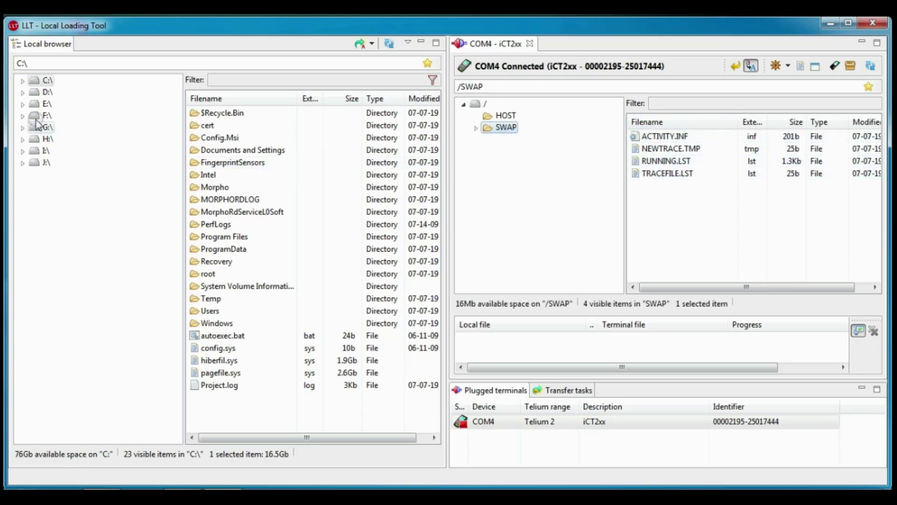
# Browse the local files to C:\Users\Admin\Desktop\Yono Cash CSP.
pyautogui.click(43, 80)
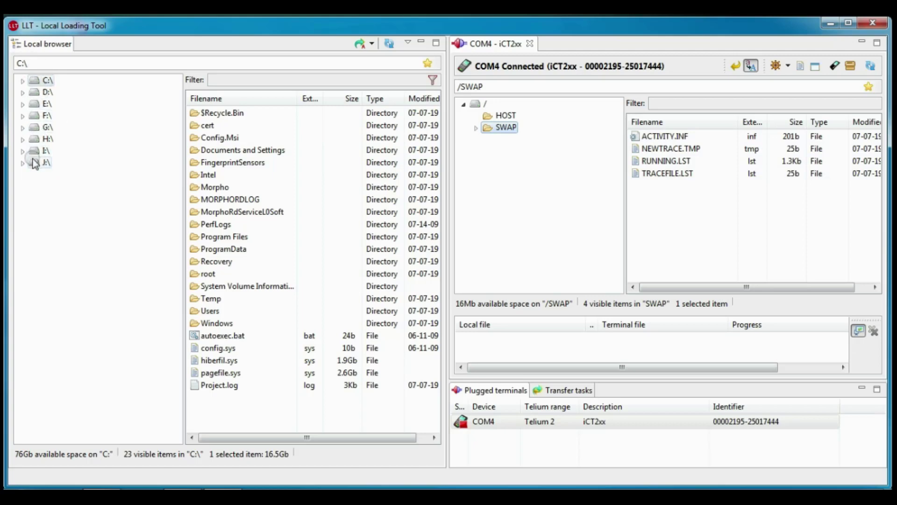
pyautogui.click(35, 176)
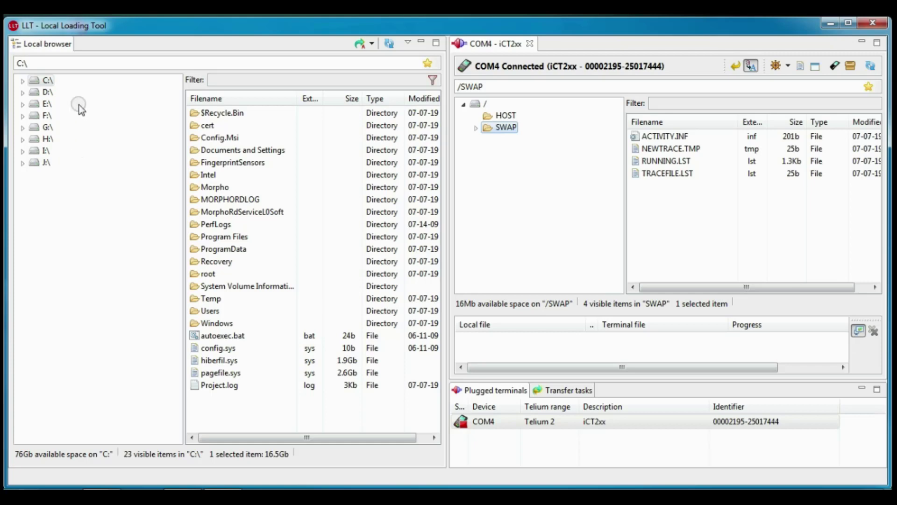
pyautogui.click(22, 81)
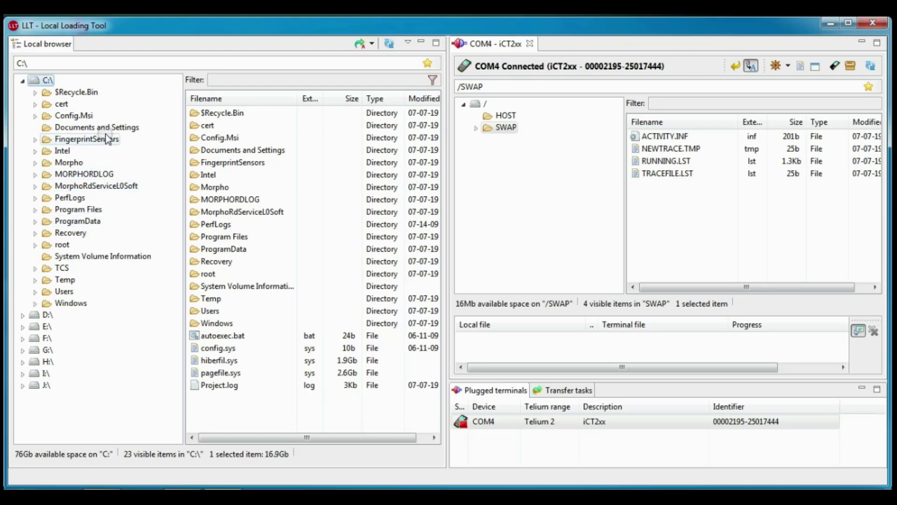
pyautogui.doubleClick(65, 291)
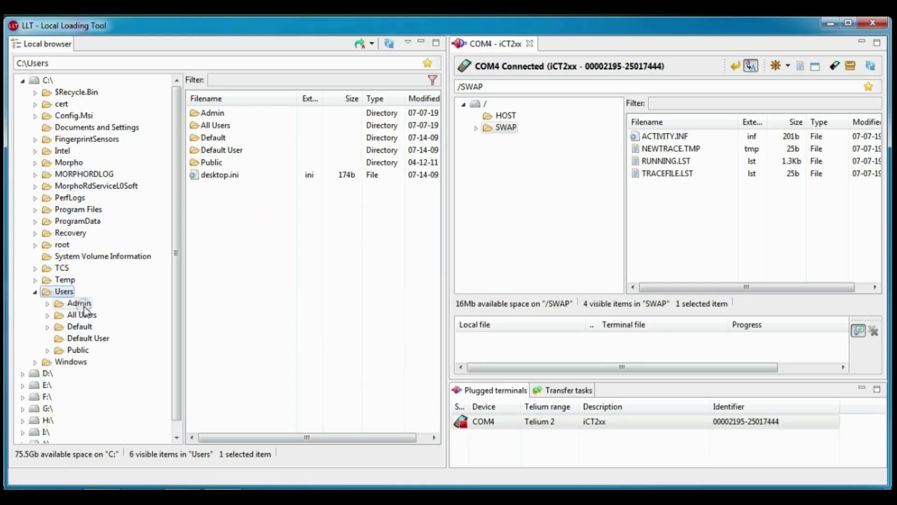
pyautogui.doubleClick(84, 307)
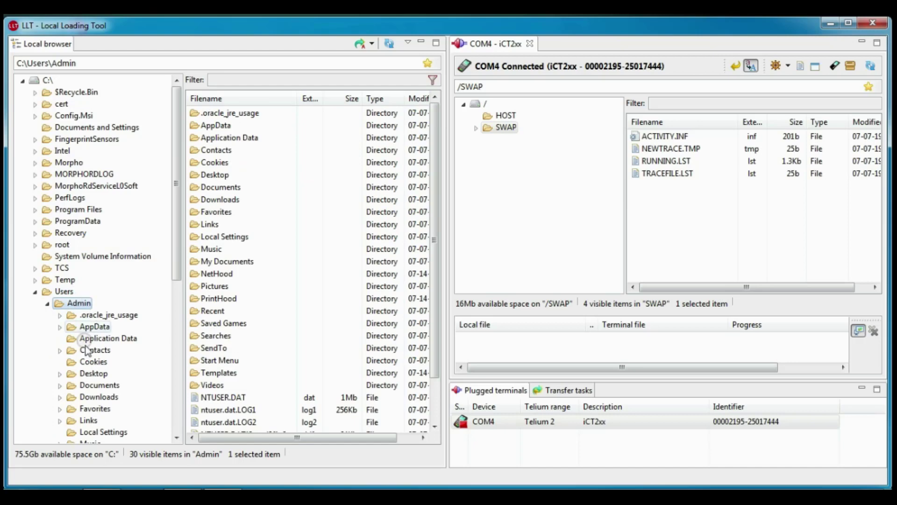
pyautogui.doubleClick(93, 374)
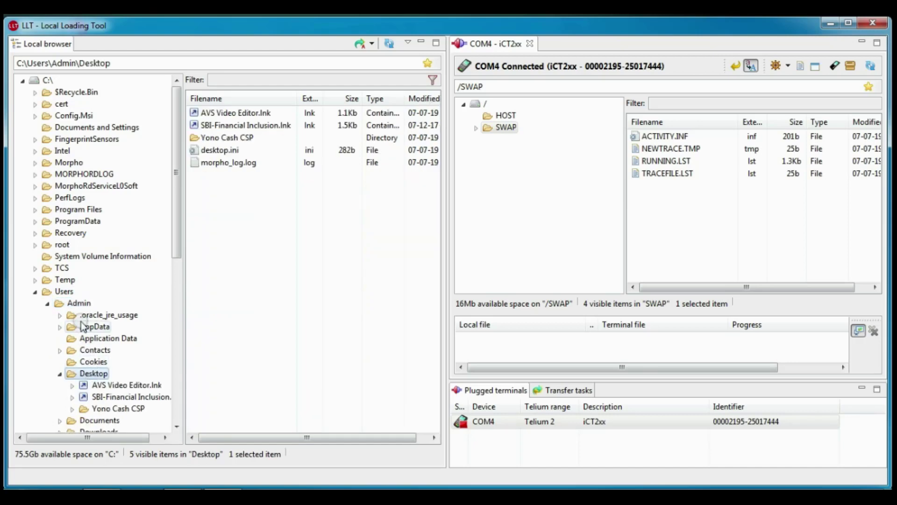
pyautogui.click(220, 138)
pyautogui.doubleClick(220, 139)
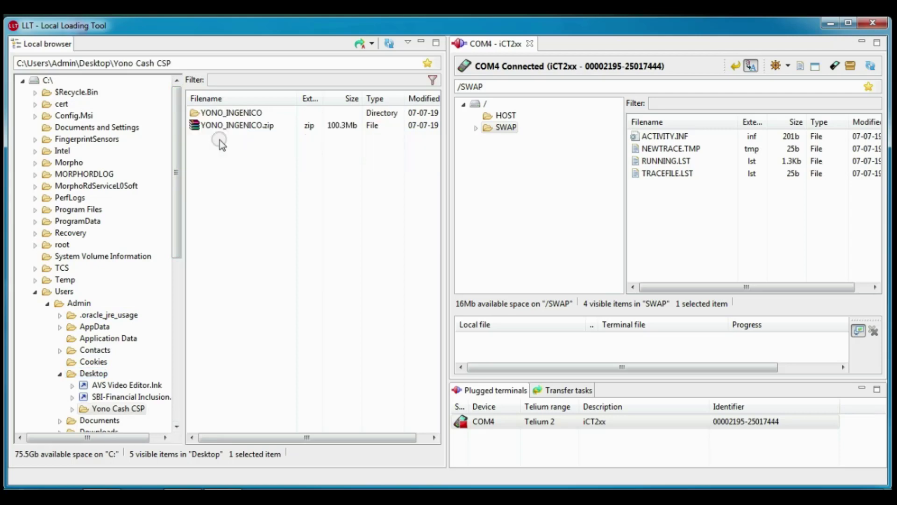
# Open YONO_INGENICO\SBI_INGENICO_PINPAD_APP_YONO_3.1.2 locally and transfer KIOSK_RUPAY.AGN to the terminal's SWAP folder.
pyautogui.click(229, 125)
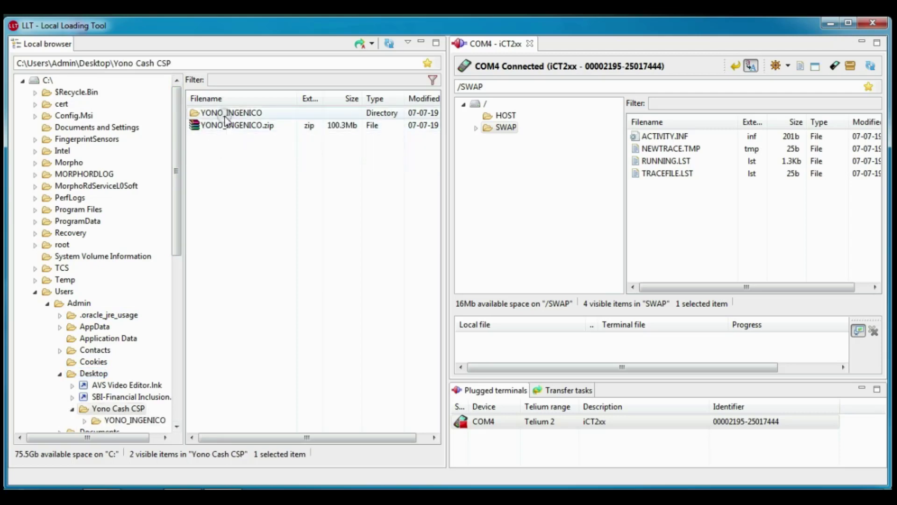
pyautogui.click(254, 113)
pyautogui.doubleClick(251, 115)
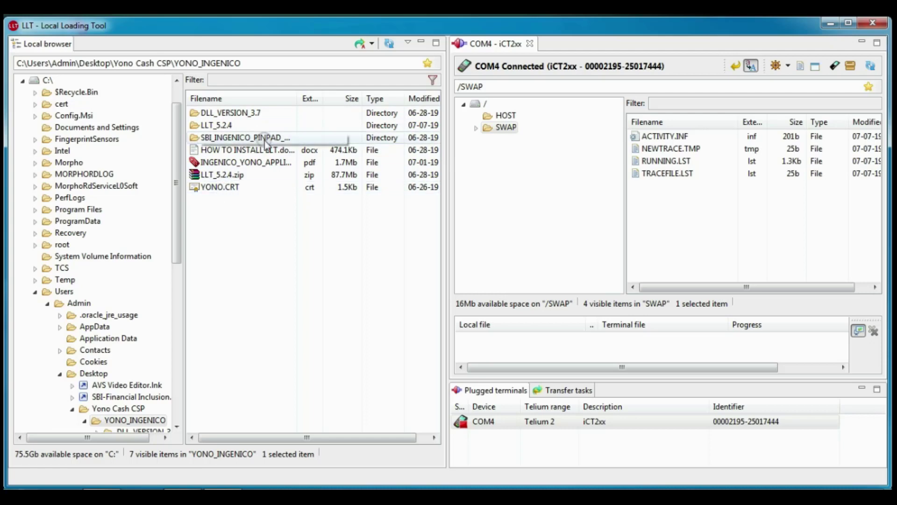
pyautogui.doubleClick(345, 137)
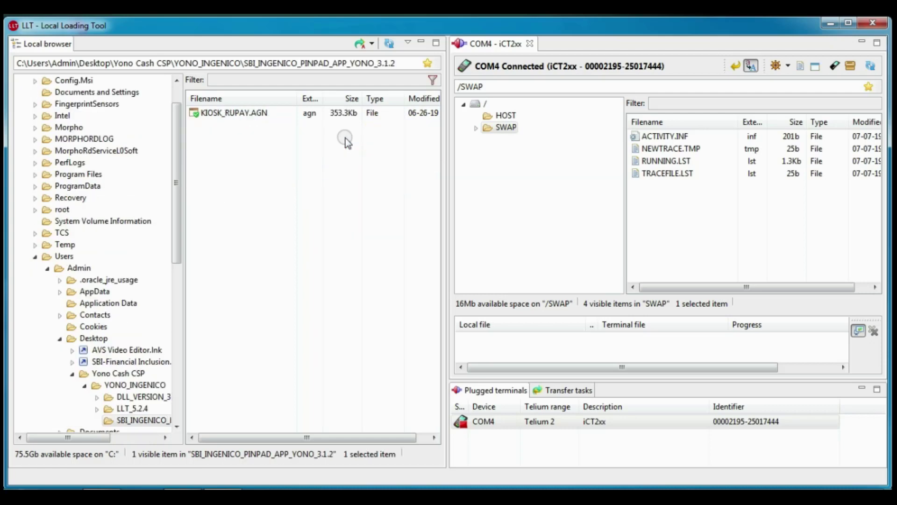
pyautogui.click(207, 118)
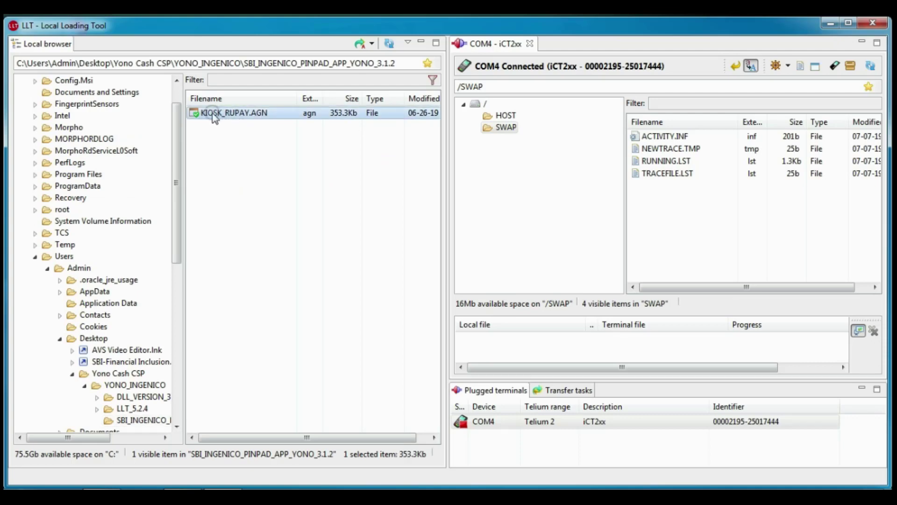
pyautogui.moveTo(214, 117); pyautogui.dragTo(674, 215)
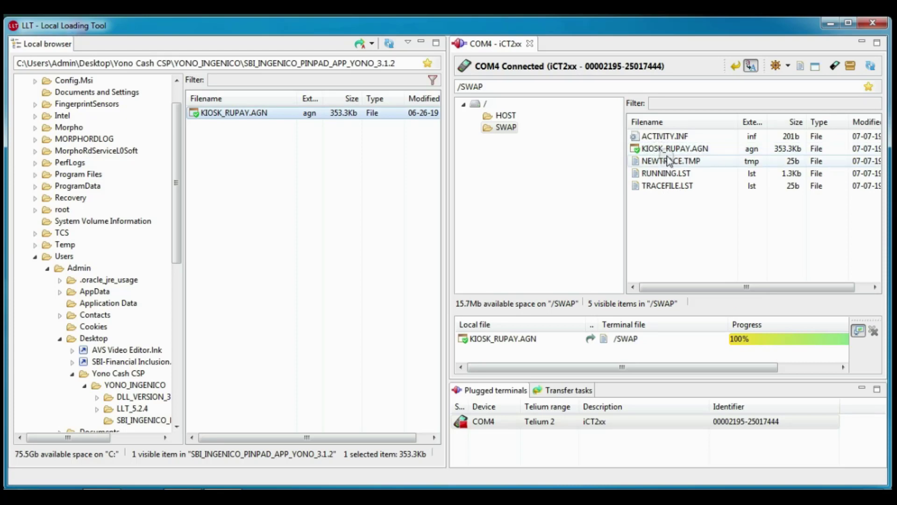
# Transfer YONO.CRT from the local YONO_INGENICO folder to the terminal's HOST folder, and recheck the terminal folders.
pyautogui.click(504, 117)
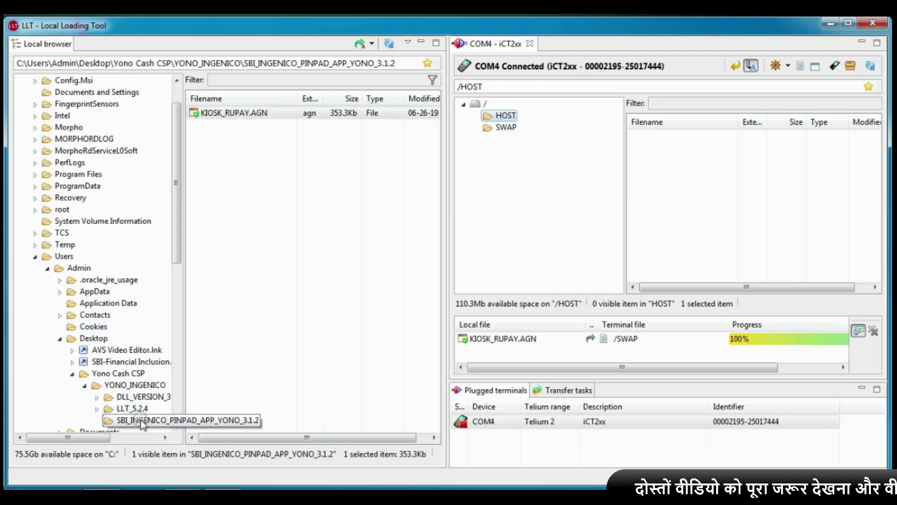
pyautogui.click(112, 373)
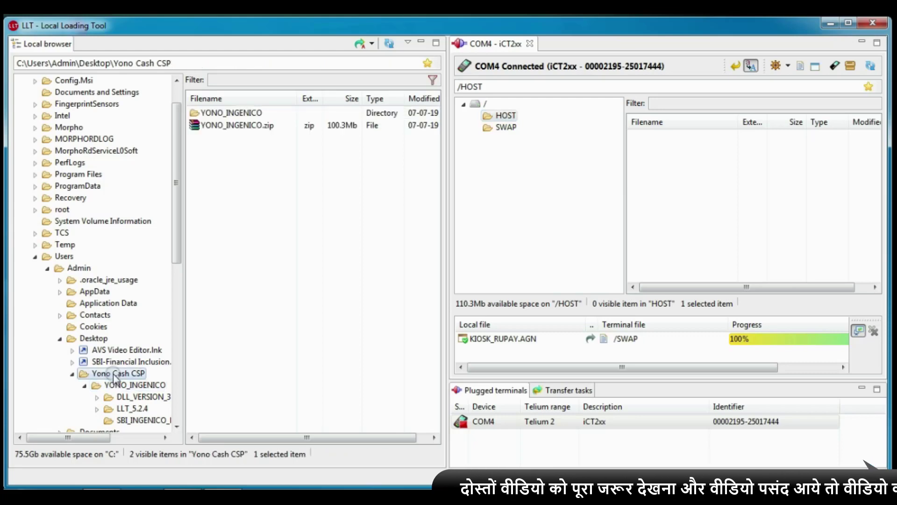
pyautogui.doubleClick(229, 113)
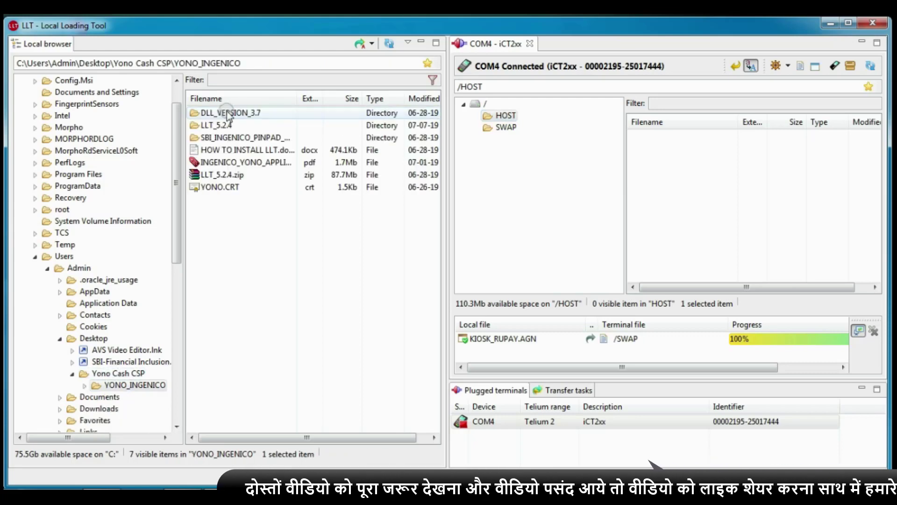
pyautogui.click(230, 189)
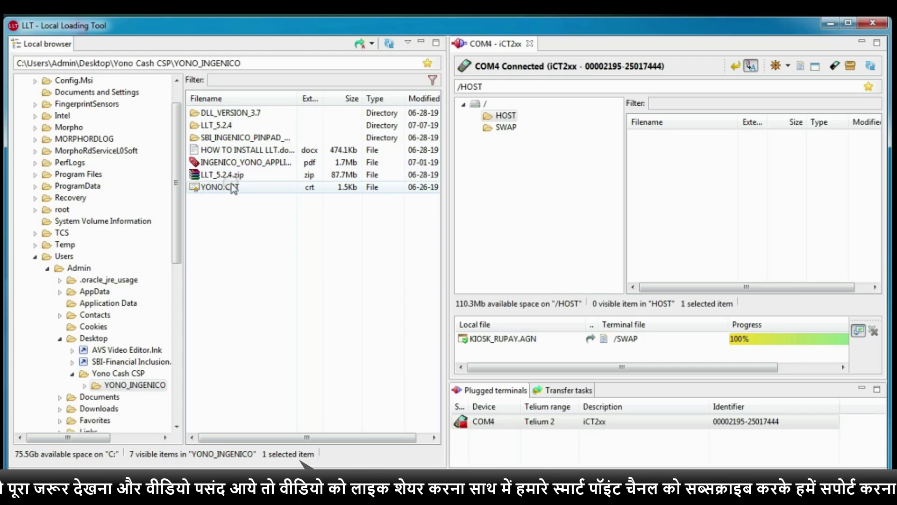
pyautogui.click(208, 189)
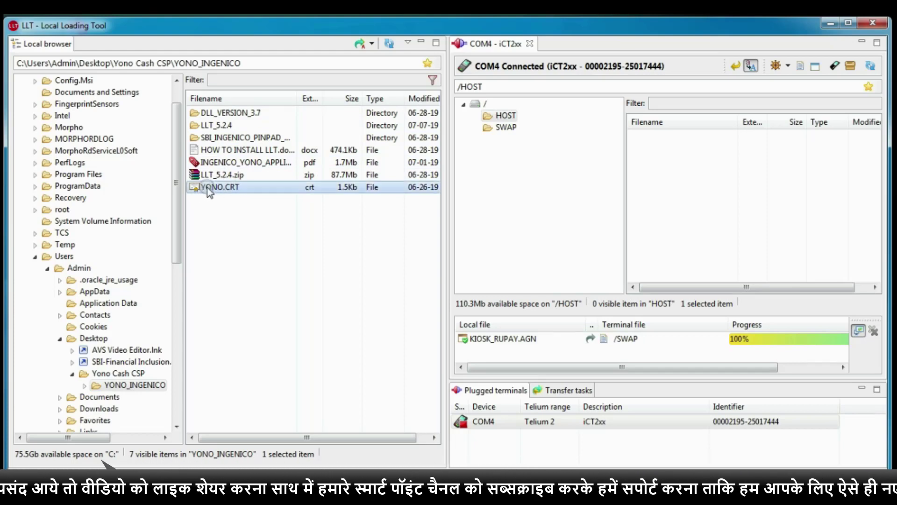
pyautogui.moveTo(207, 187); pyautogui.dragTo(683, 195)
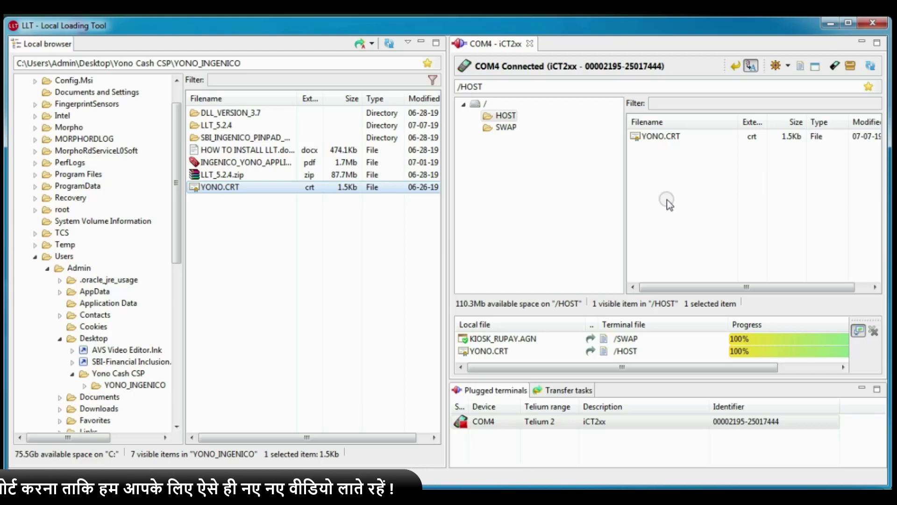
pyautogui.click(505, 127)
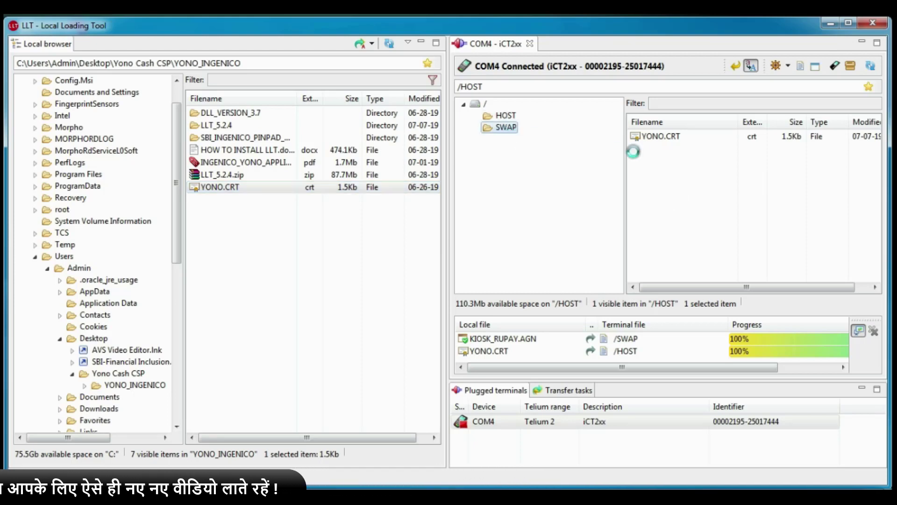
pyautogui.click(504, 115)
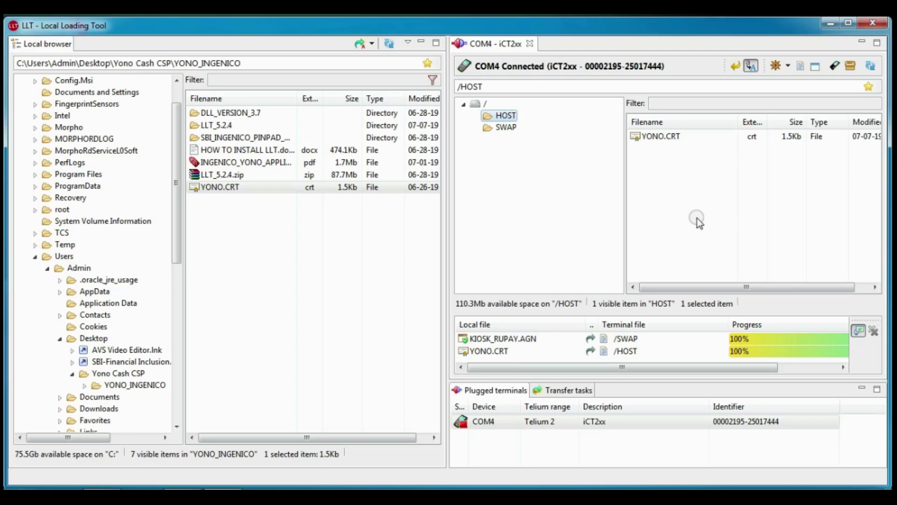
pyautogui.click(726, 80)
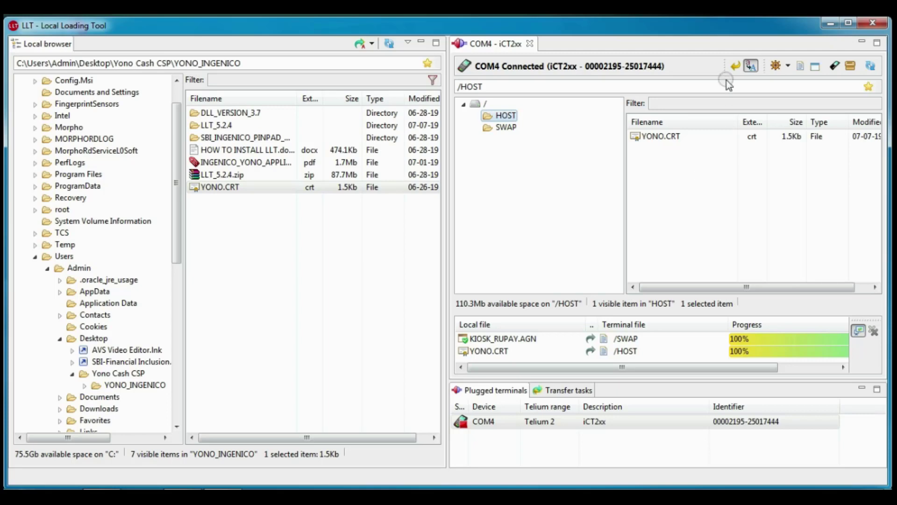
# Minimize LLT, copy the YONO security certificate from the desktop's Yono Cash CSP\YONO_INGENICO folder and close the window.
pyautogui.click(825, 23)
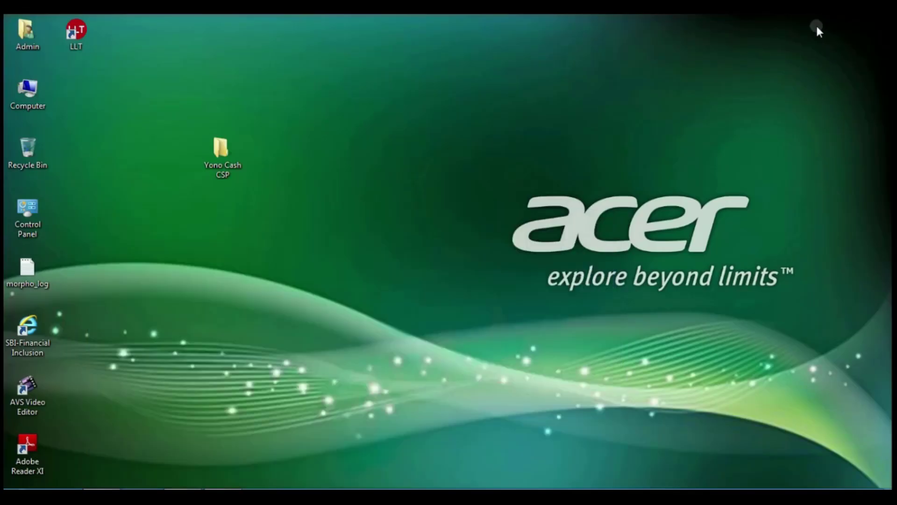
pyautogui.doubleClick(224, 176)
pyautogui.click(795, 42)
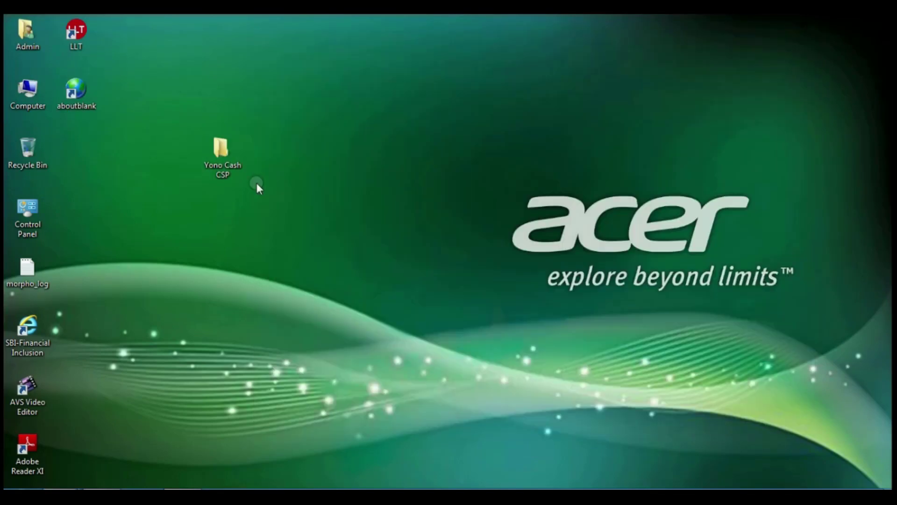
pyautogui.doubleClick(218, 166)
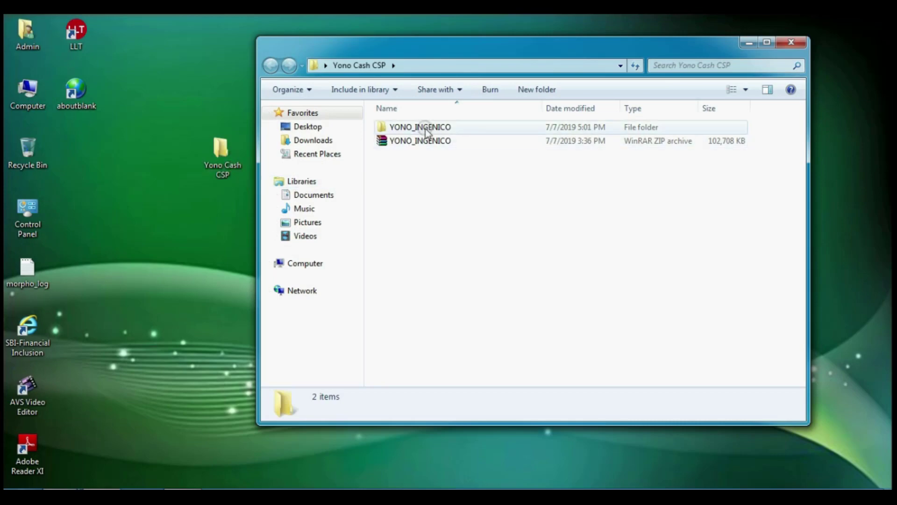
pyautogui.doubleClick(423, 128)
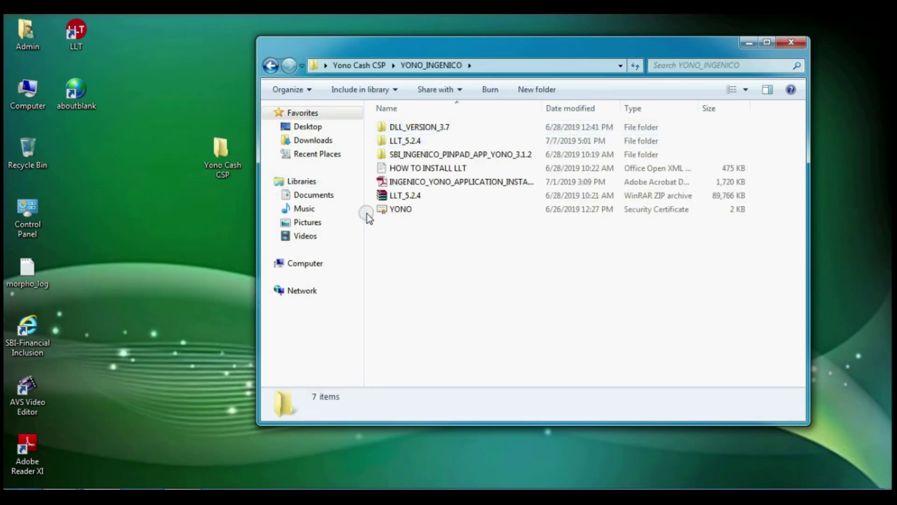
pyautogui.click(420, 209)
pyautogui.rightClick(419, 209)
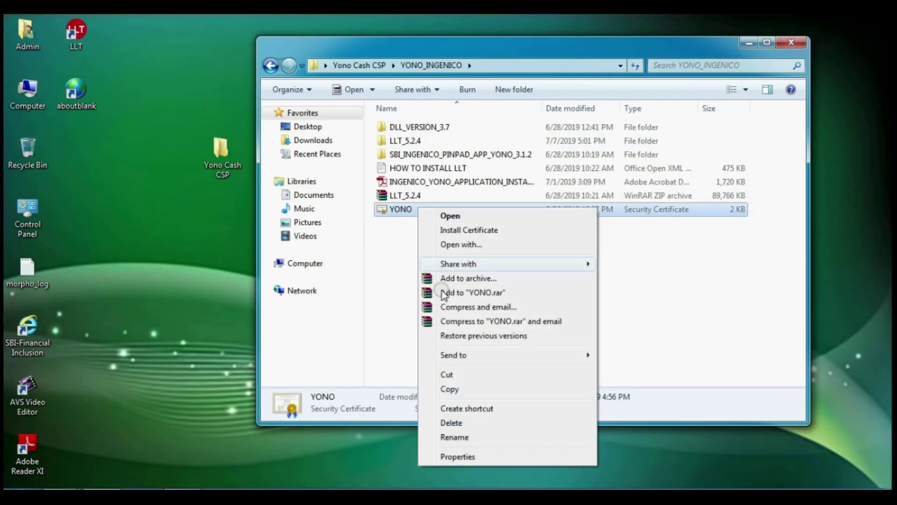
pyautogui.click(451, 389)
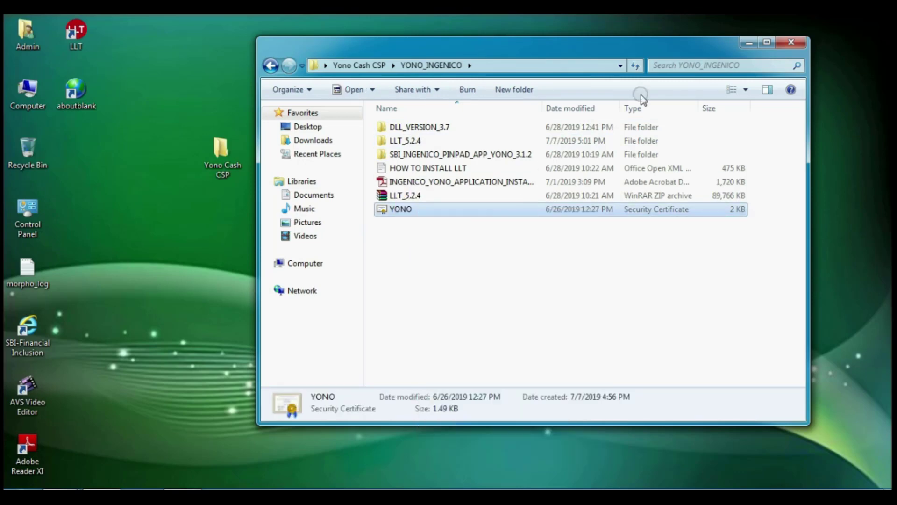
pyautogui.click(792, 43)
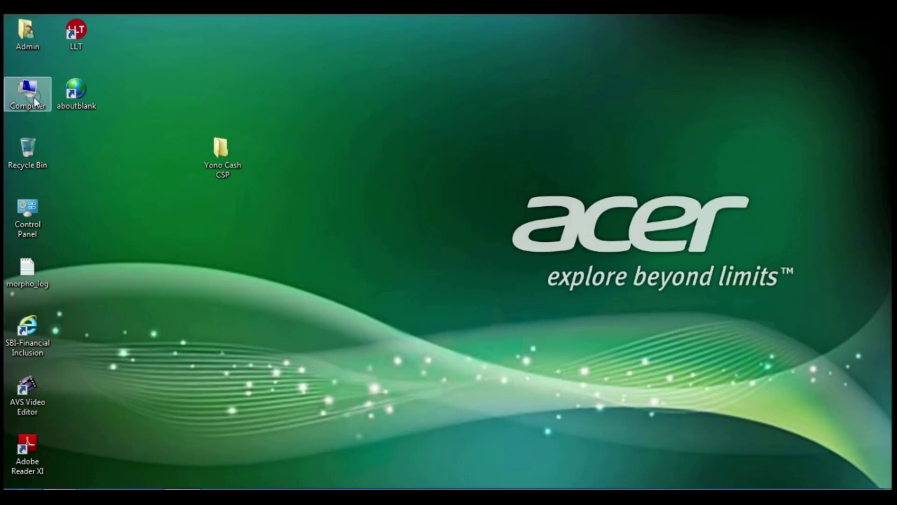
# Open the TCSKioskPinpad folder on Local Disk (C:).
pyautogui.doubleClick(34, 97)
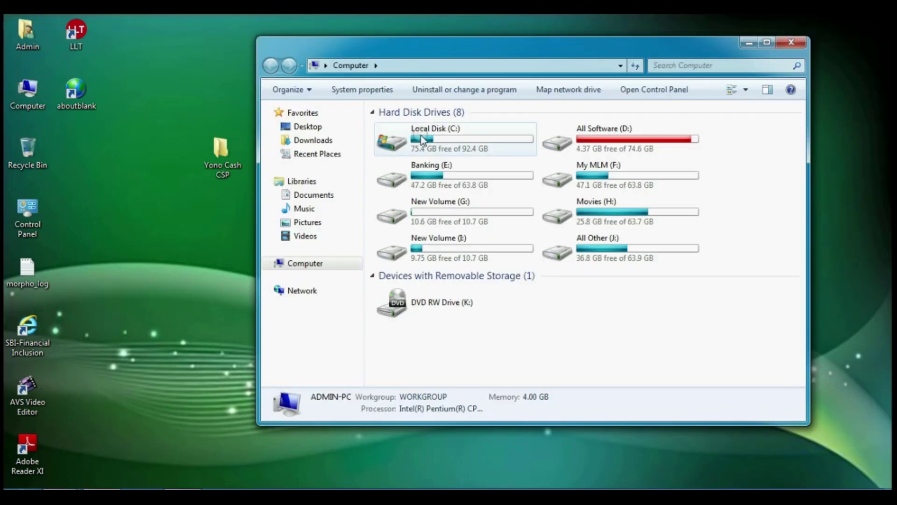
pyautogui.doubleClick(422, 139)
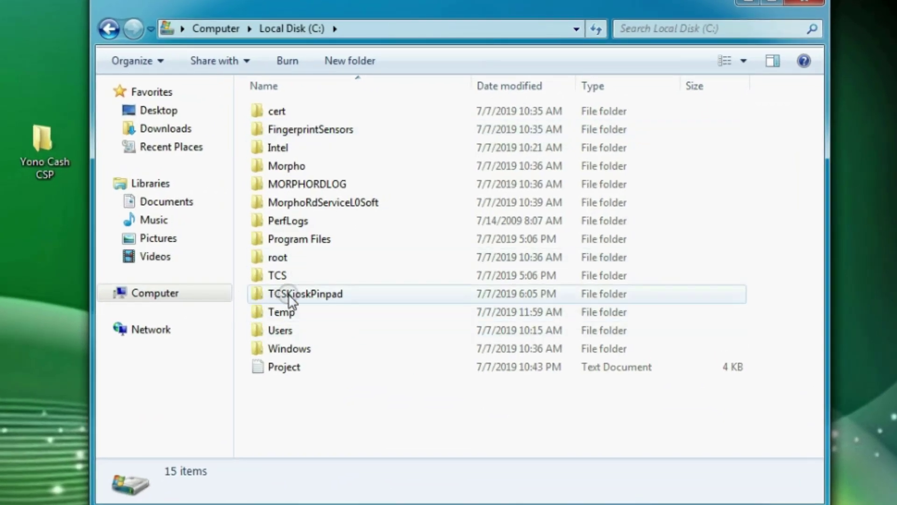
pyautogui.moveTo(334, 301)
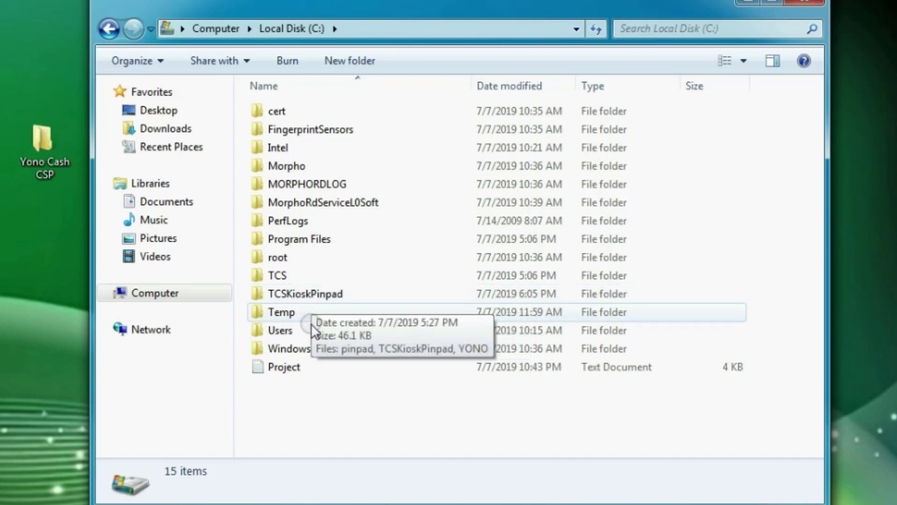
pyautogui.moveTo(411, 313)
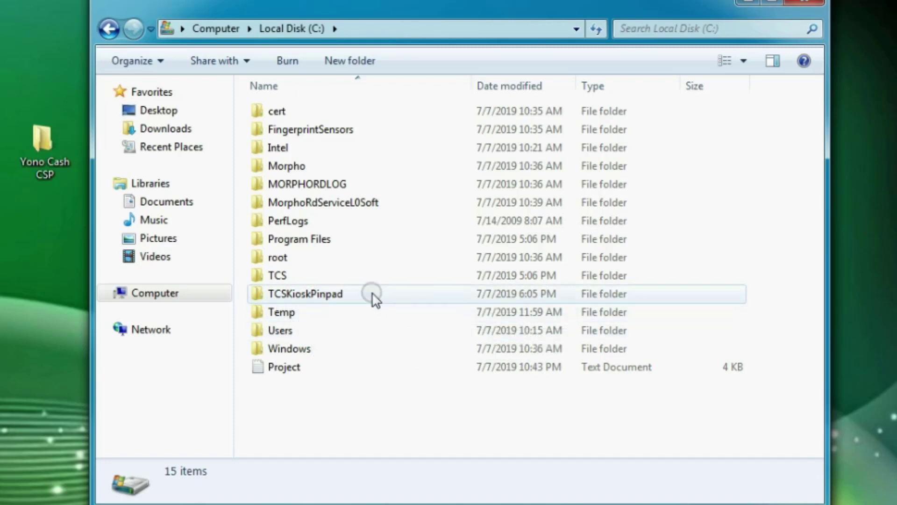
pyautogui.doubleClick(348, 299)
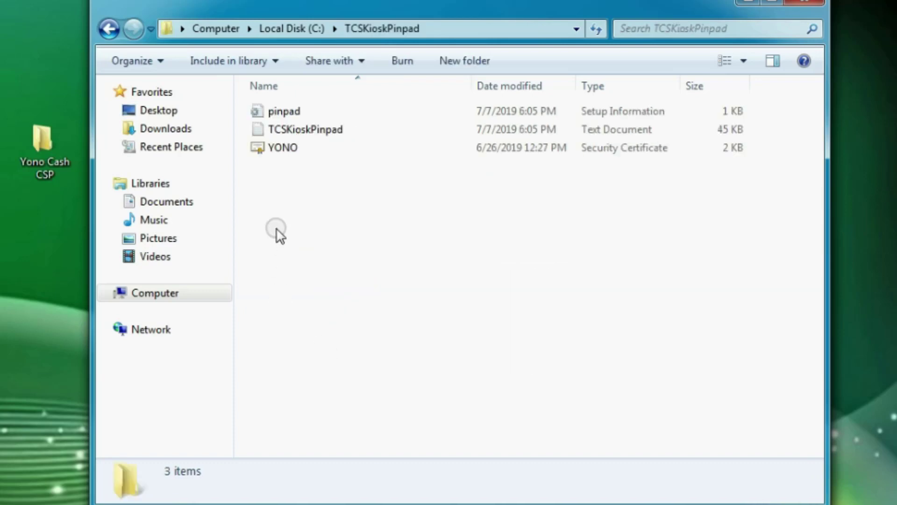
# Paste the YONO certificate into the TCSKioskPinpad folder, replacing the existing file, and close the window.
pyautogui.click(280, 149)
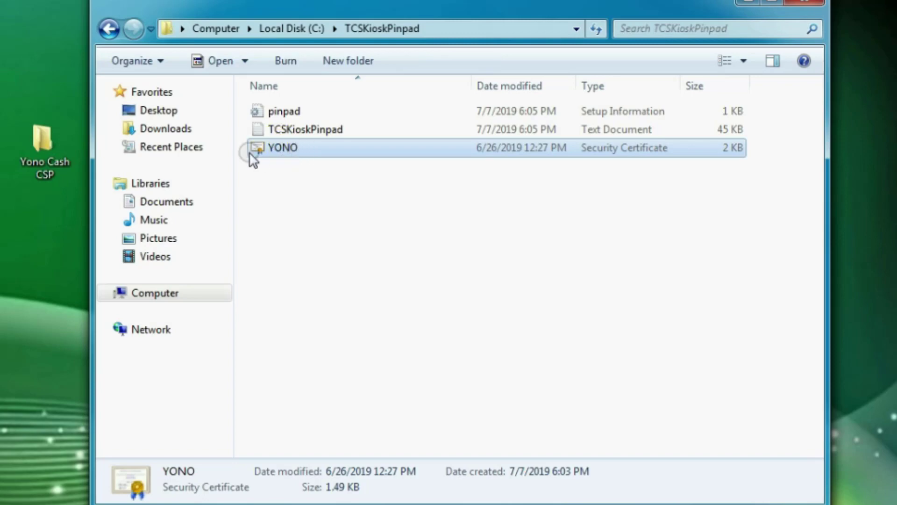
pyautogui.rightClick(279, 241)
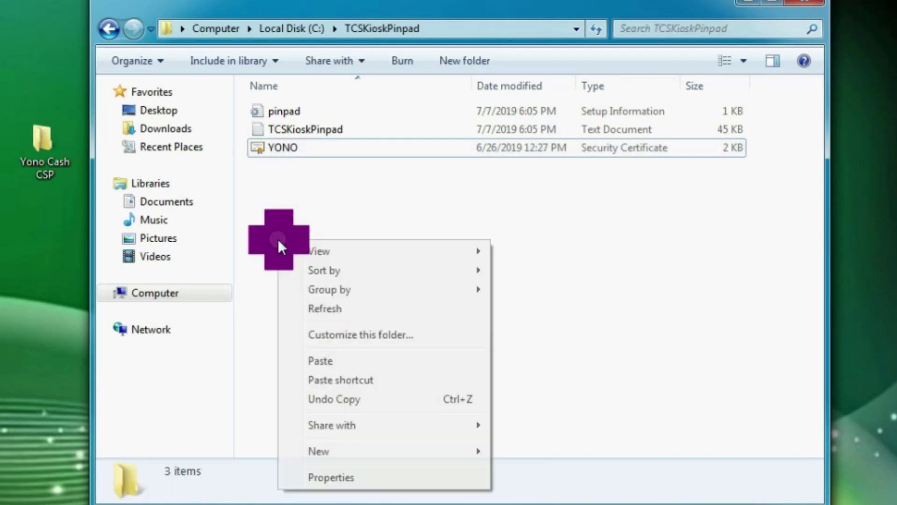
pyautogui.click(315, 365)
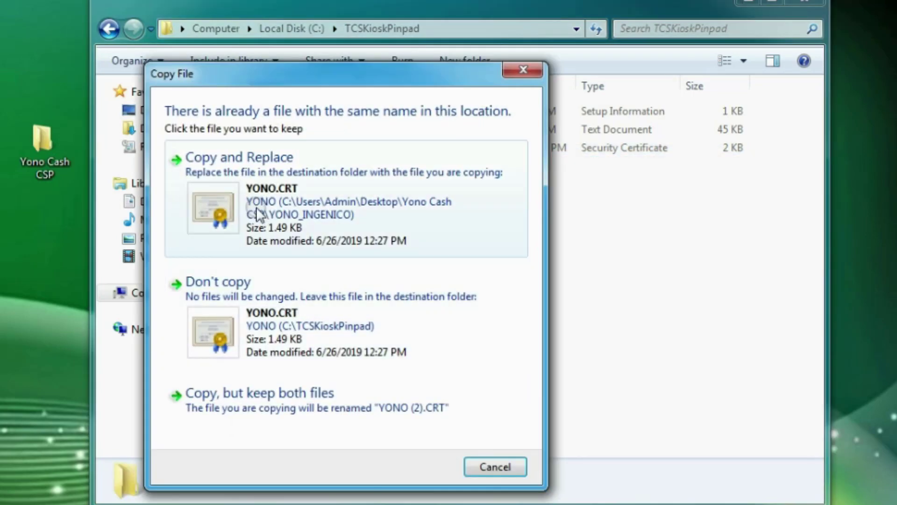
pyautogui.click(286, 215)
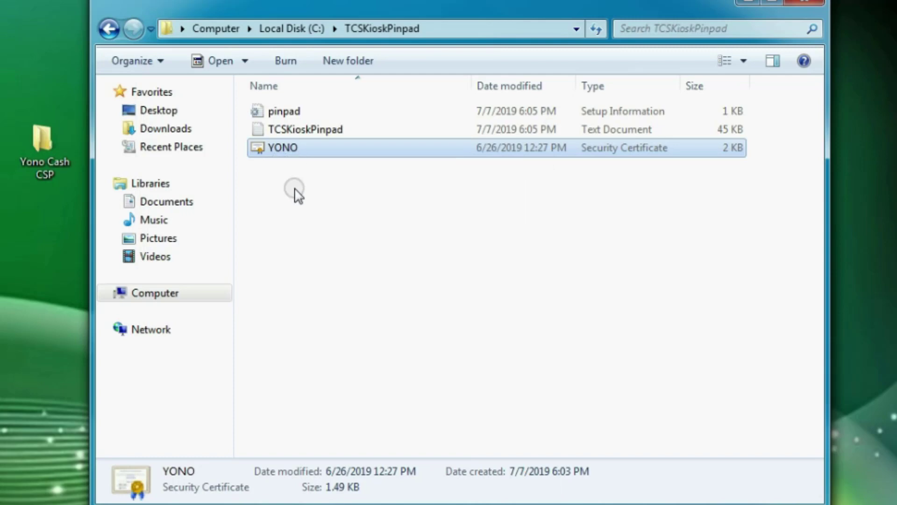
pyautogui.click(324, 187)
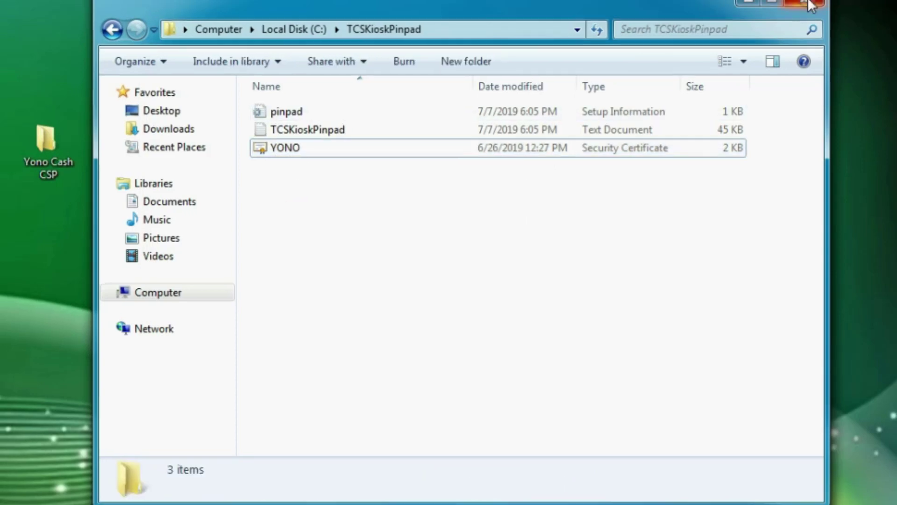
pyautogui.click(794, 44)
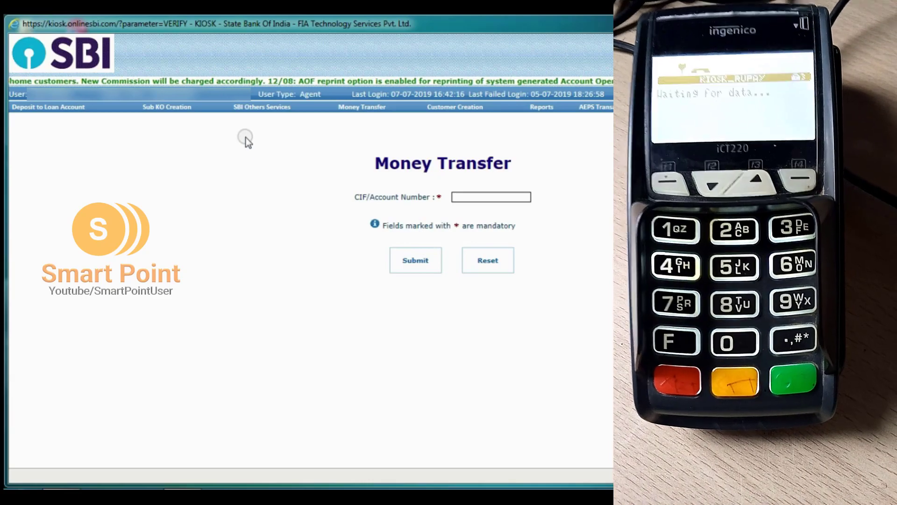
# Open Yono Cash Withdrawal in the SBI kiosk portal, enter amount 500 and the agent transaction password, and submit the request.
pyautogui.moveTo(256, 109)
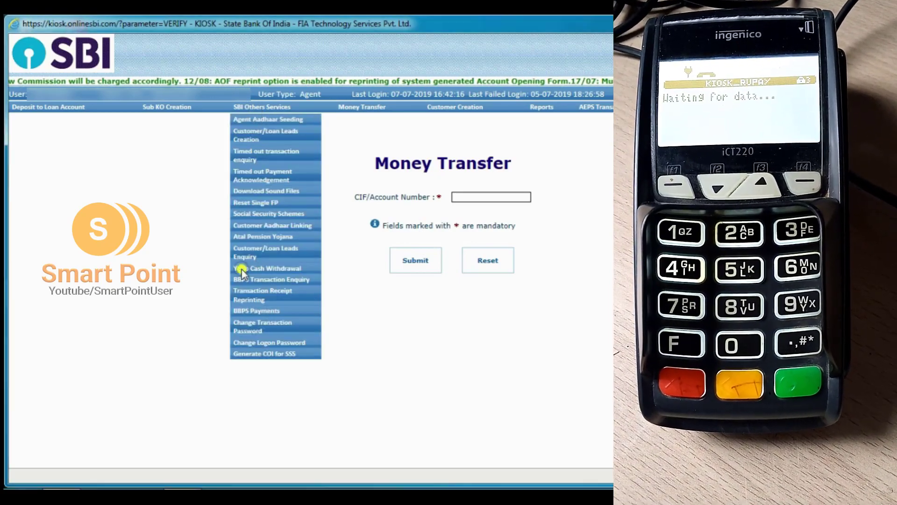
pyautogui.click(242, 270)
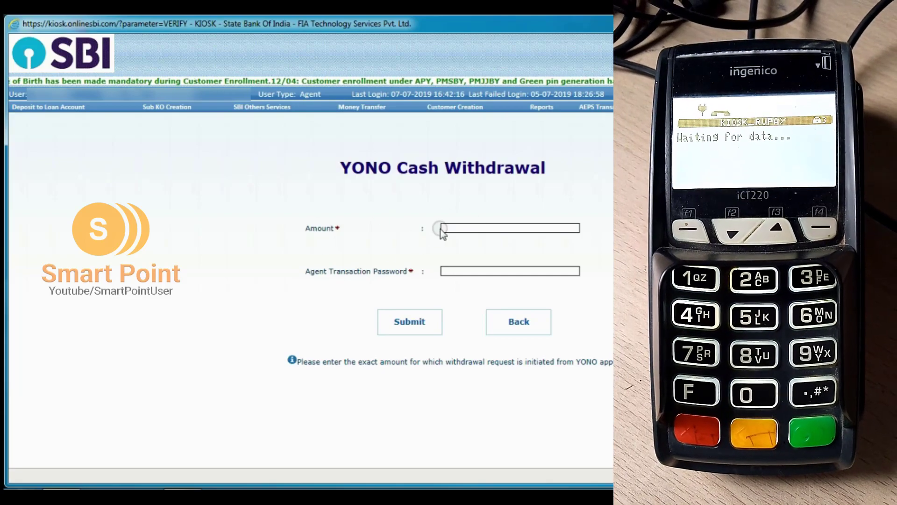
pyautogui.click(455, 227)
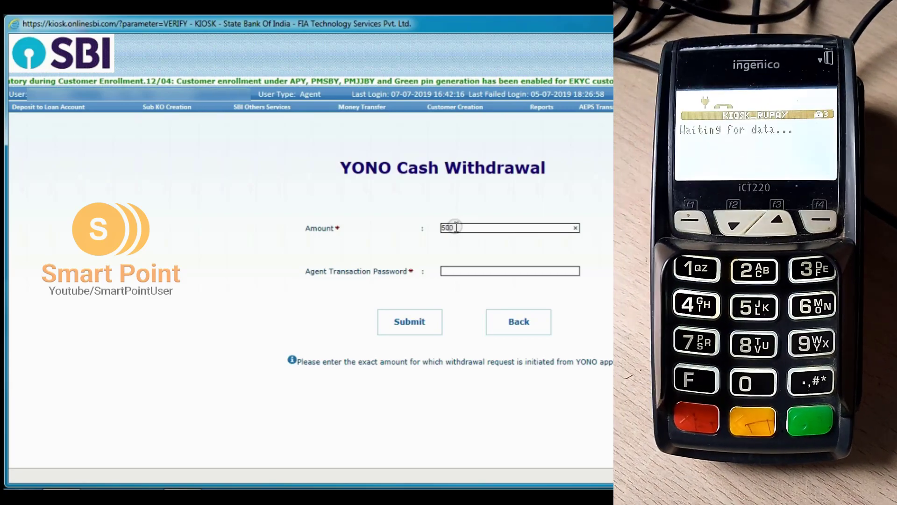
pyautogui.click(461, 271)
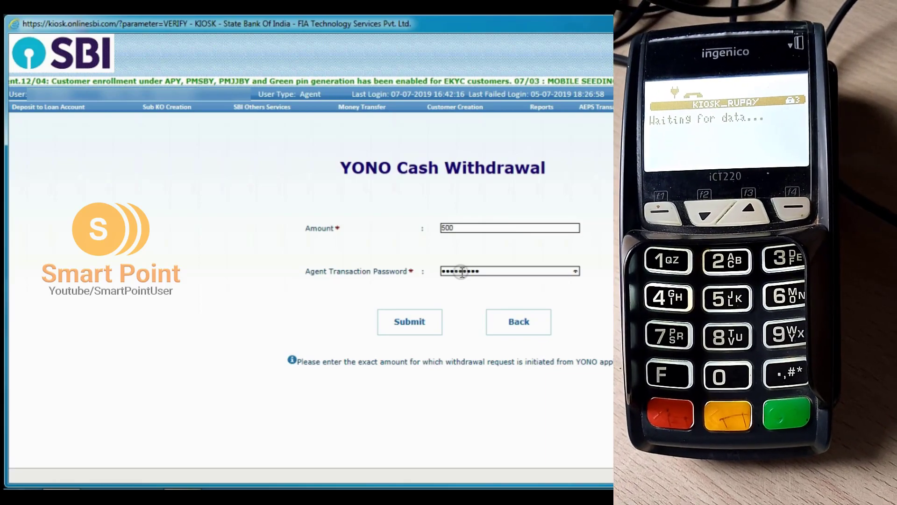
pyautogui.click(397, 323)
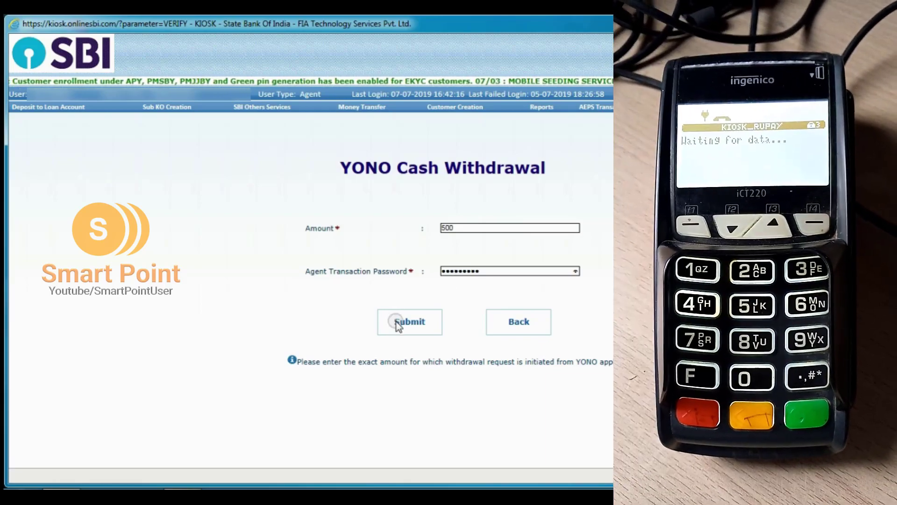
pyautogui.click(397, 324)
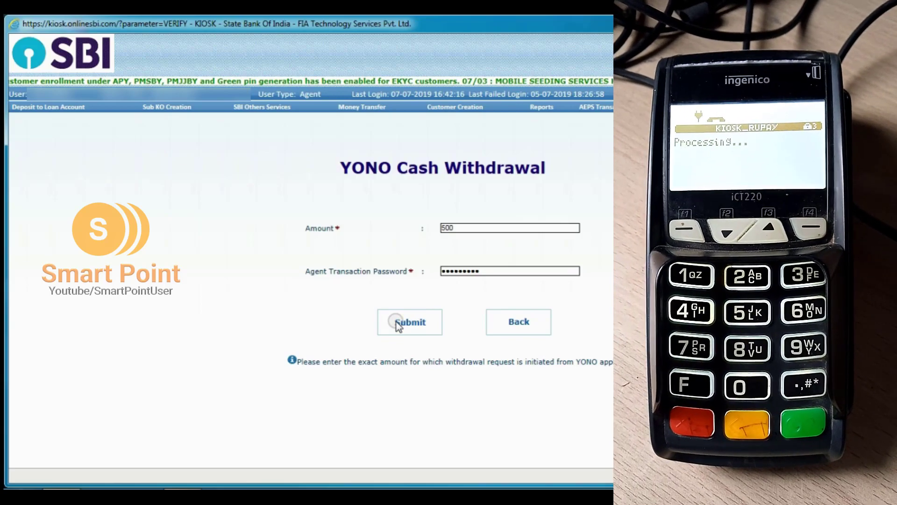